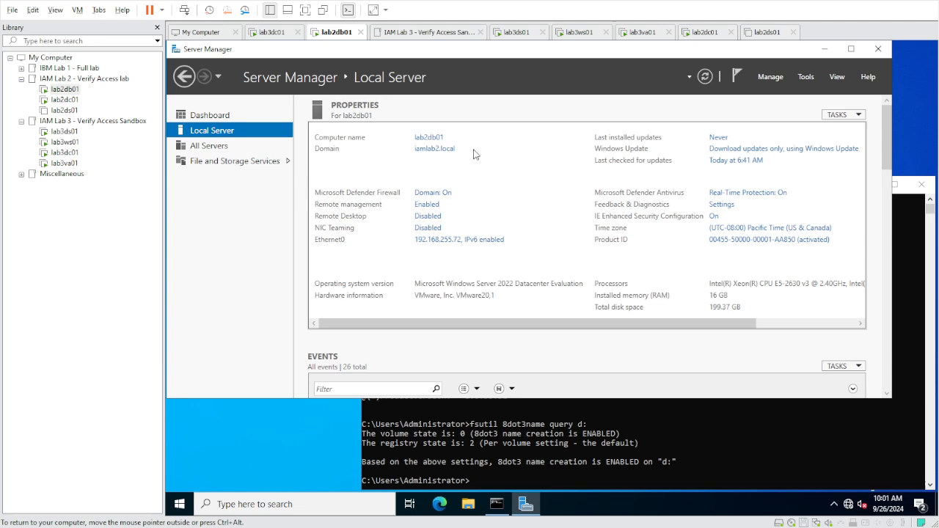
Step: Review the Command Prompt output of whoami, gsk8capicmd_64 -version and fsutil 8dot3name query d: for the installation prerequisites
click(901, 274)
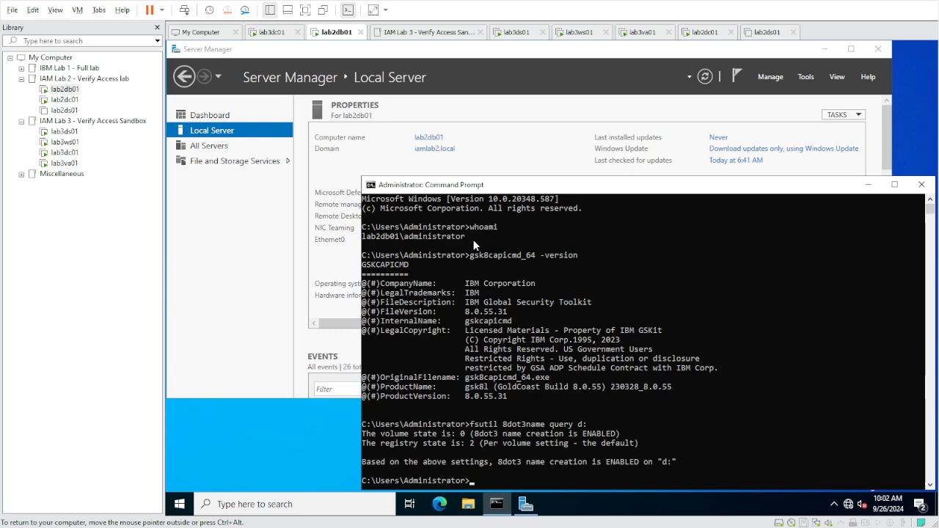
double_click(479, 226)
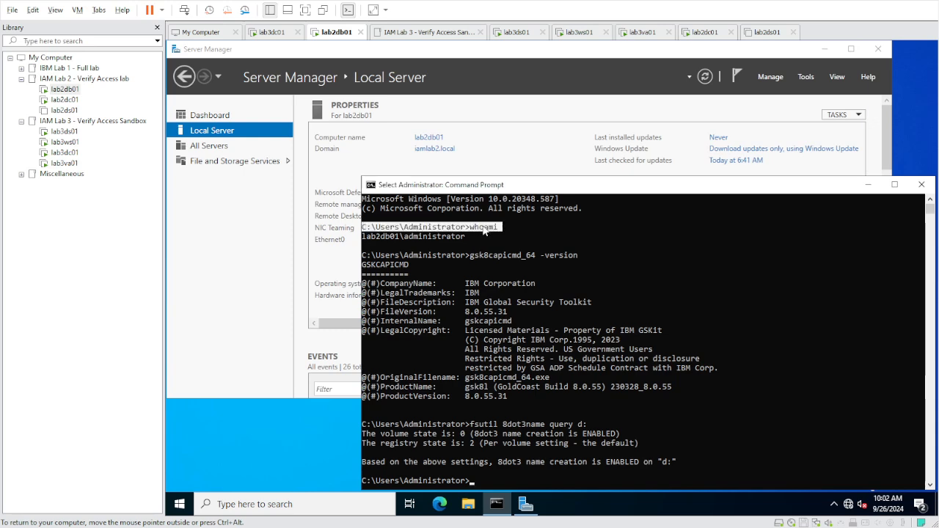
click(472, 234)
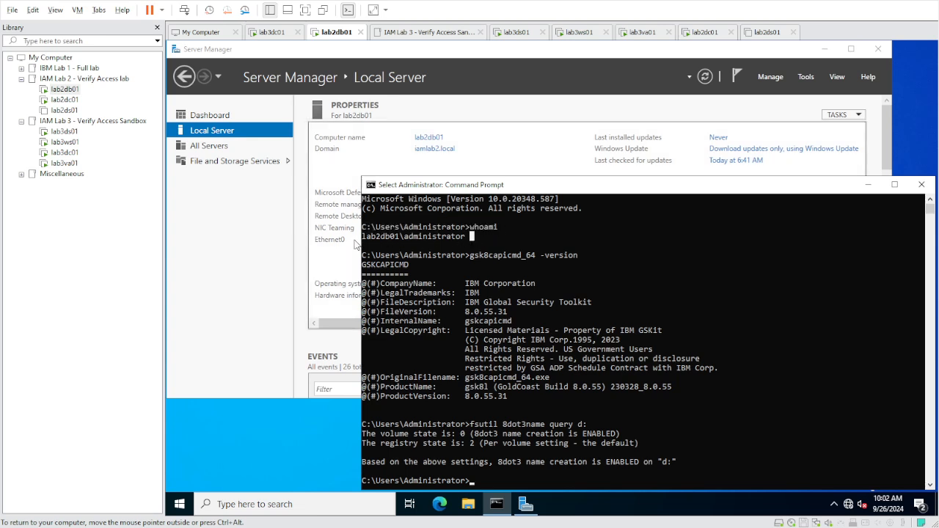
drag(361, 236, 544, 259)
click(480, 256)
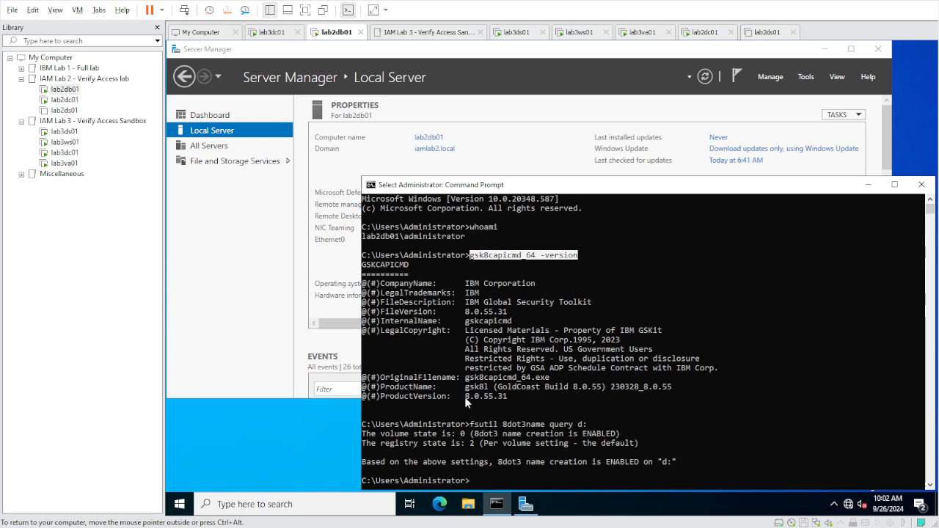
drag(465, 396, 511, 401)
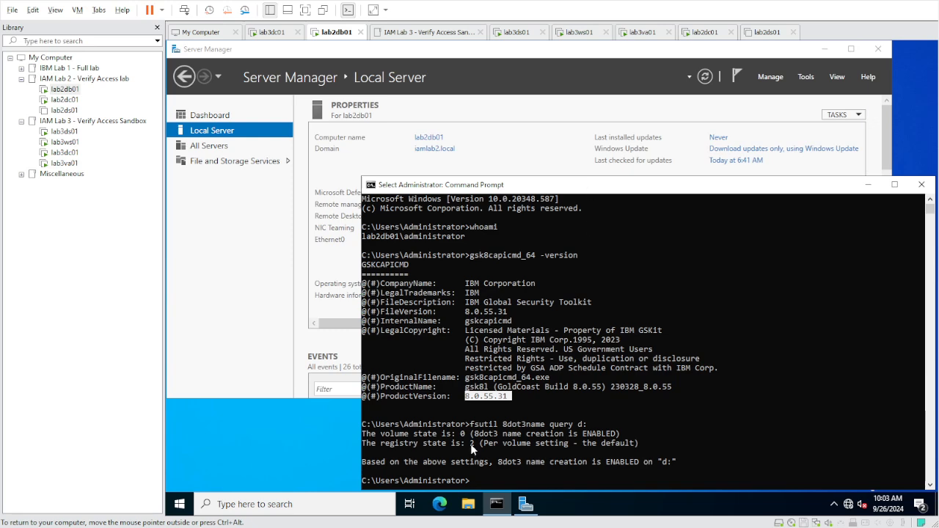
click(510, 426)
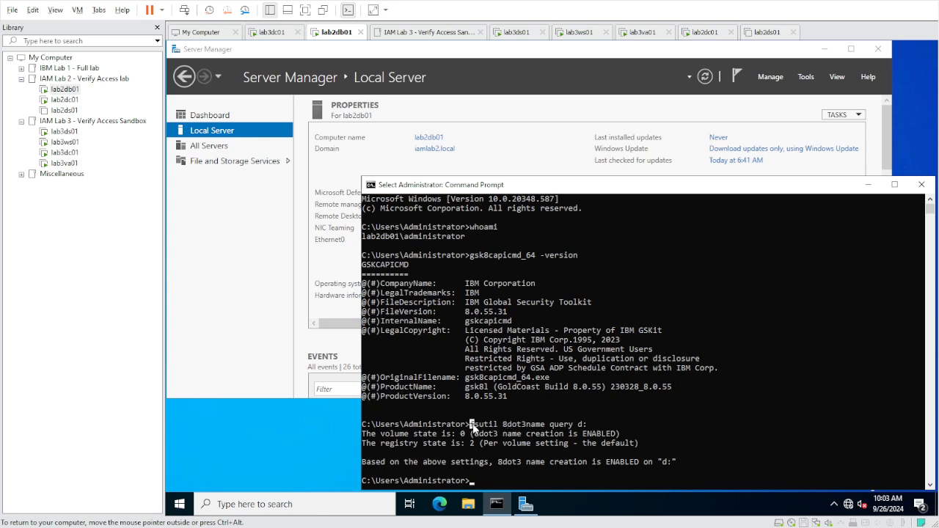
click(473, 424)
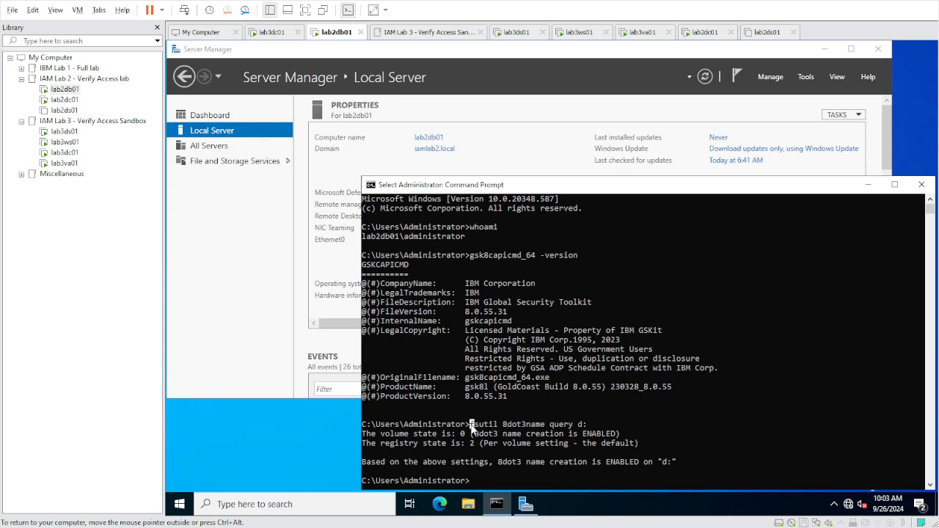
double_click(589, 433)
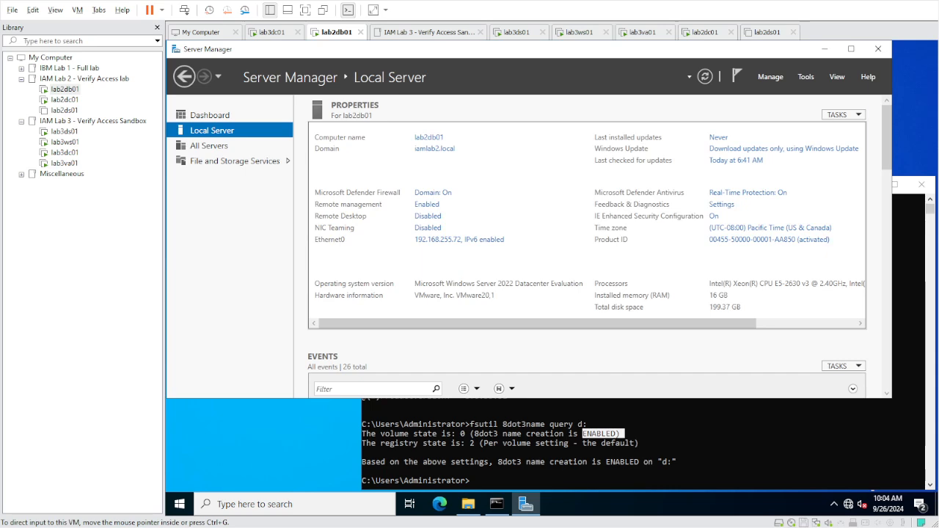
Step: Find the local users and groups editor through the system search and show its Users folder
click(180, 504)
text(local user)
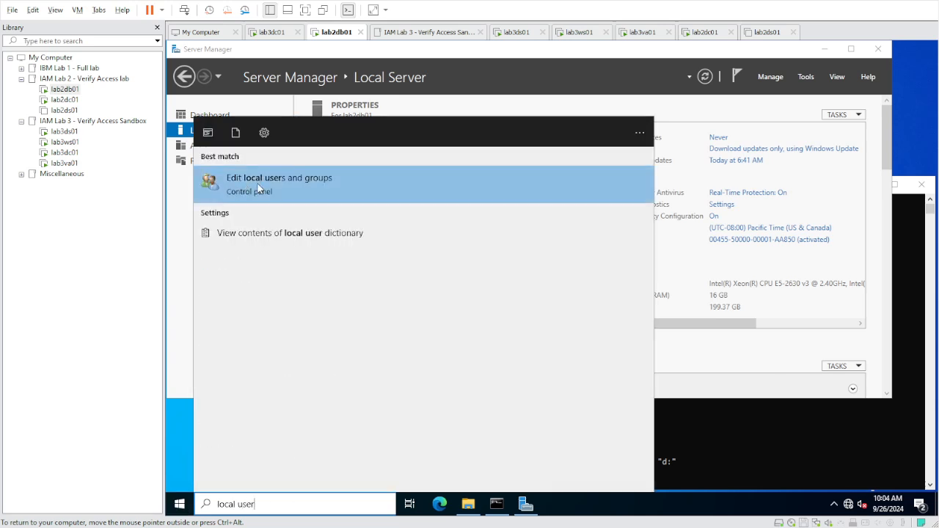
click(258, 188)
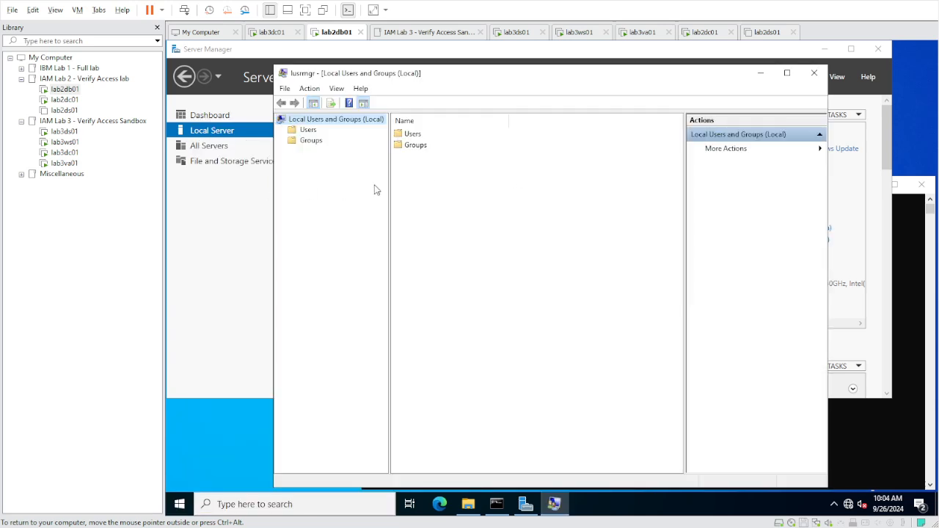
click(310, 132)
Step: Start a new local user named db2admin, with no forced password change at next logon and a password that never expires
right_click(438, 195)
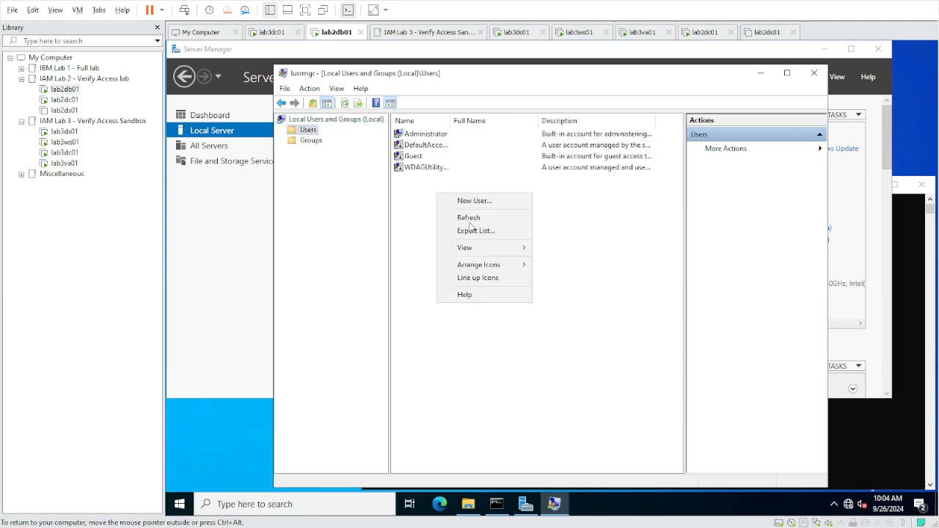
click(475, 200)
text(db2admin)
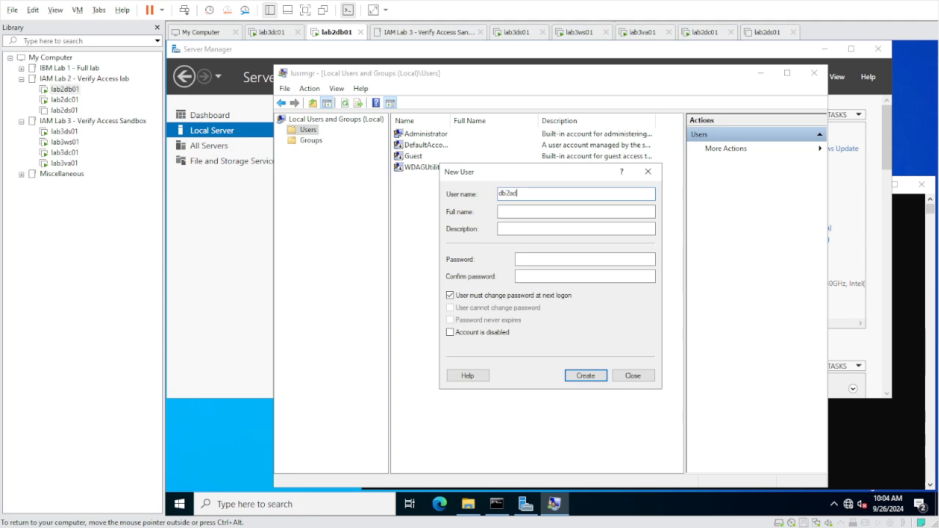
click(493, 298)
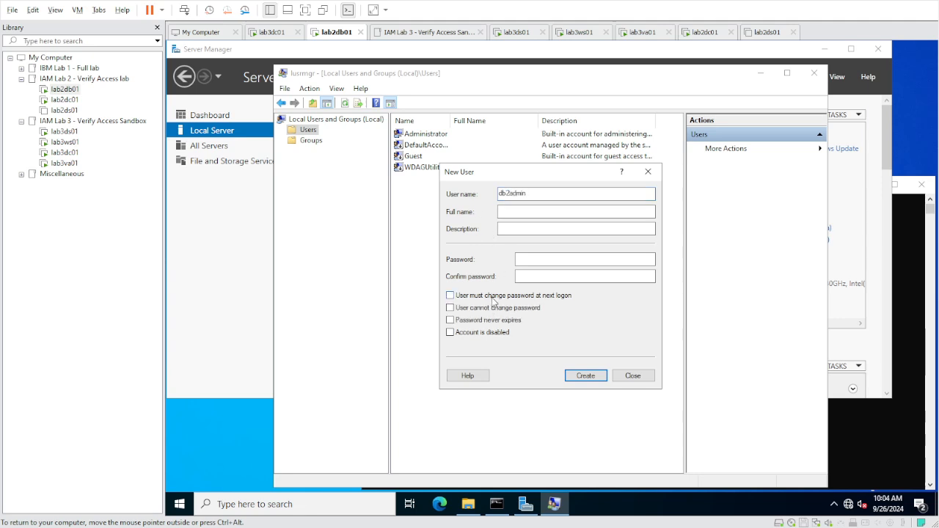
click(489, 322)
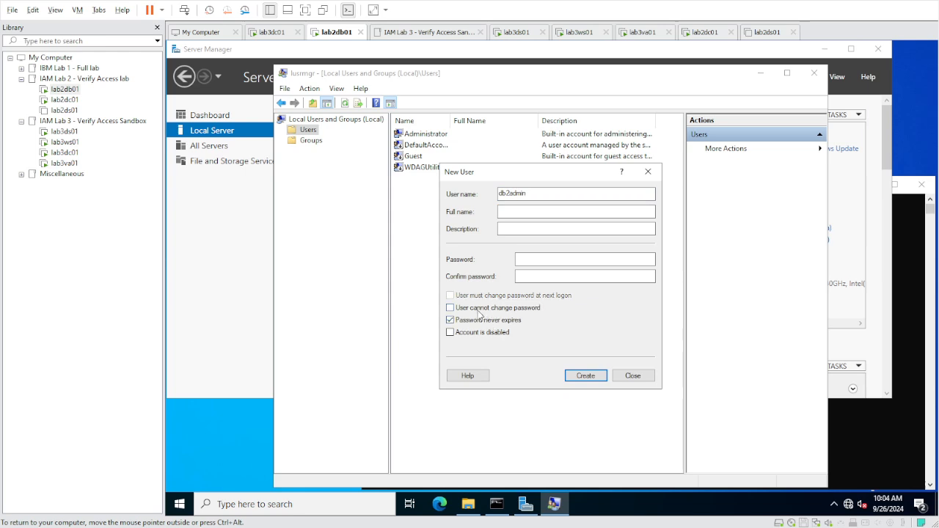
Step: Enter and confirm the new user's account password, create the account and close the New User dialog
click(536, 260)
text(••••••••••••)
key(Tab)
text(••••••)
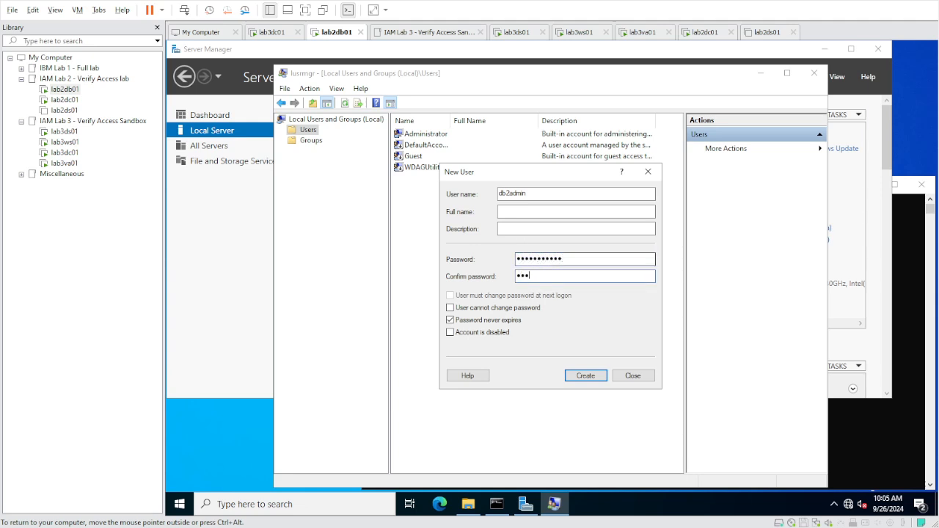
text(••••••)
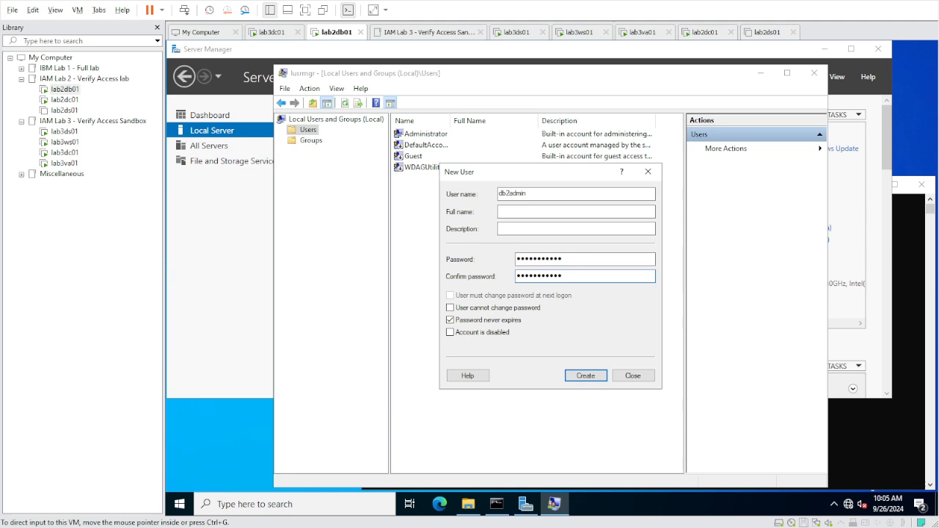
click(598, 378)
click(631, 377)
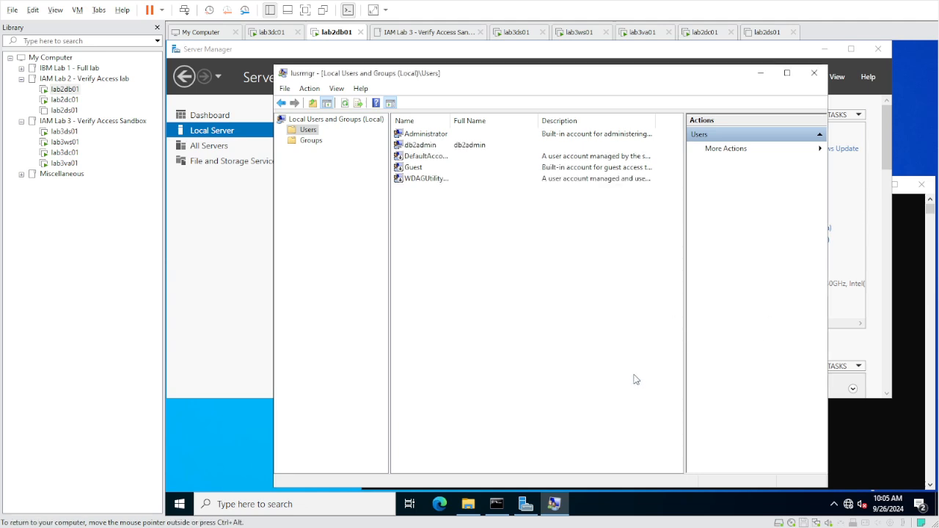
Step: Add the db2admin user to the local Administrators group, checking the group name and saving the membership
double_click(411, 147)
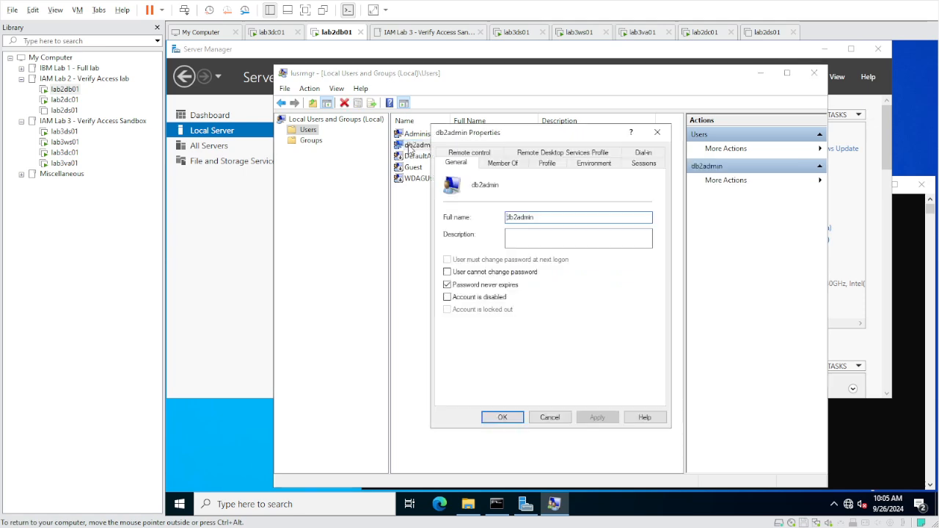
key(Escape)
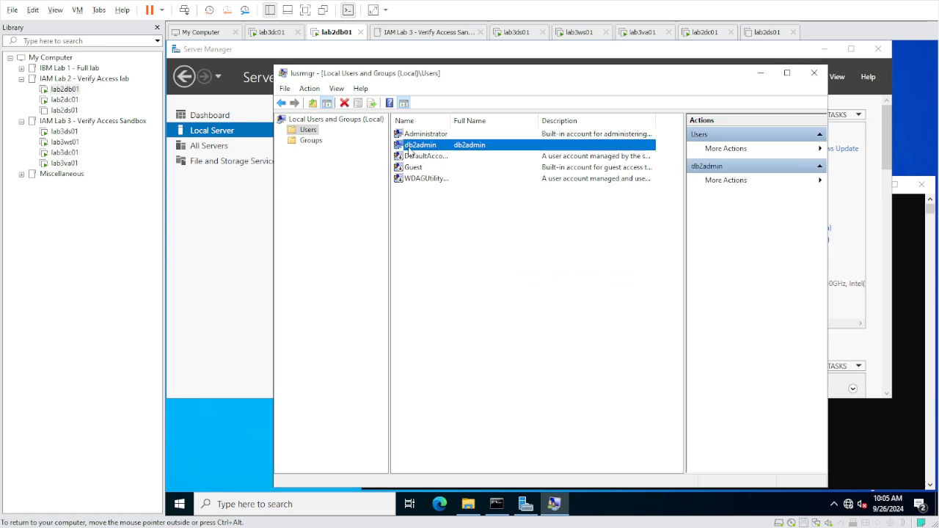
double_click(410, 150)
click(496, 164)
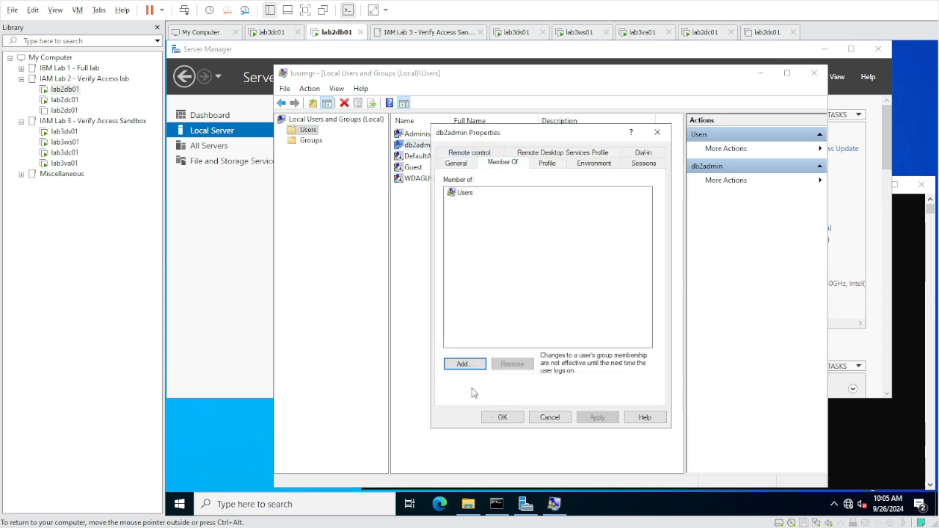
click(473, 369)
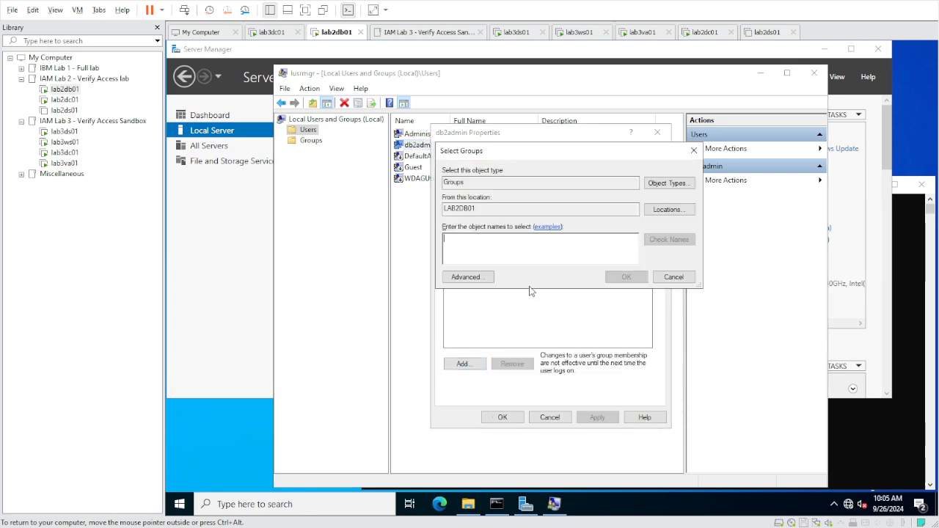
click(487, 278)
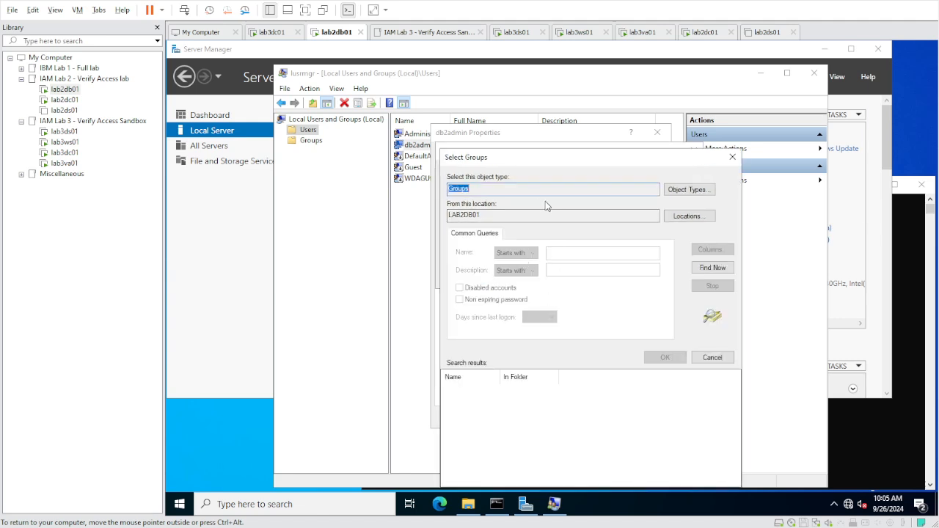
key(Escape)
text(Administrators)
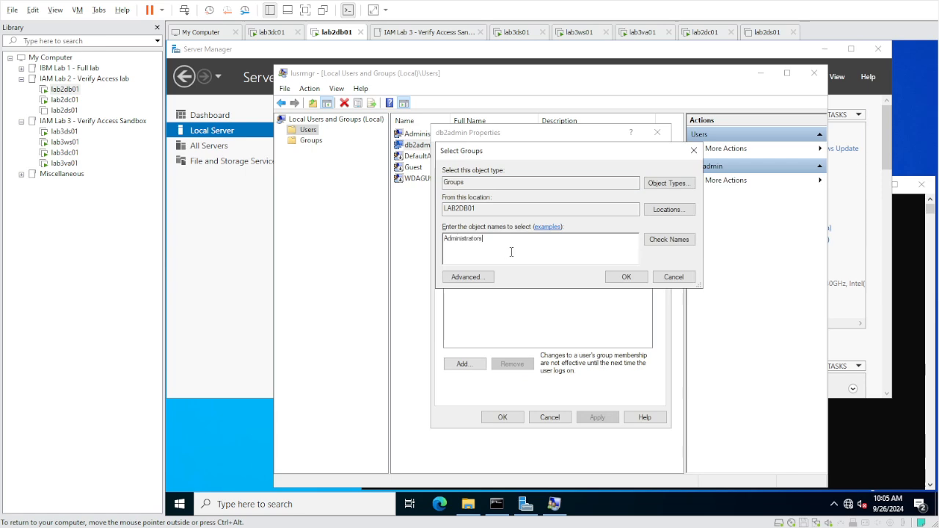
click(668, 239)
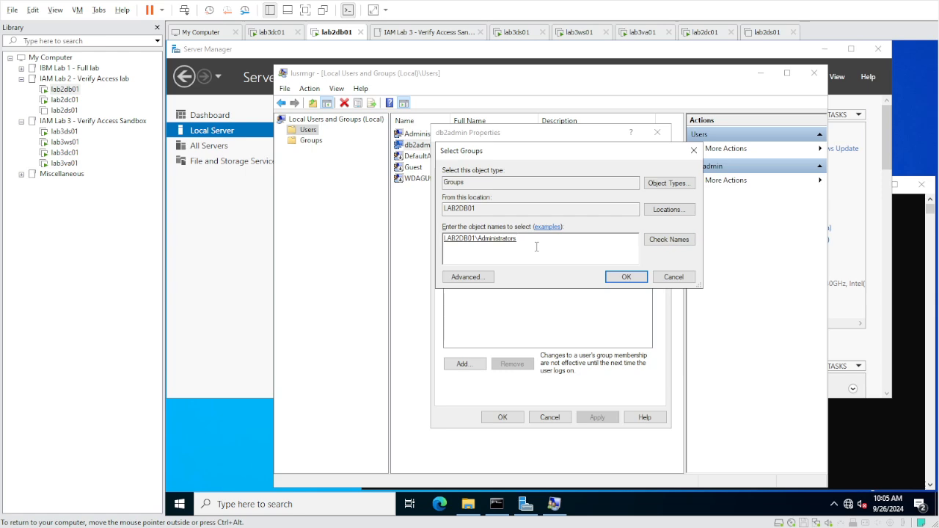
click(625, 277)
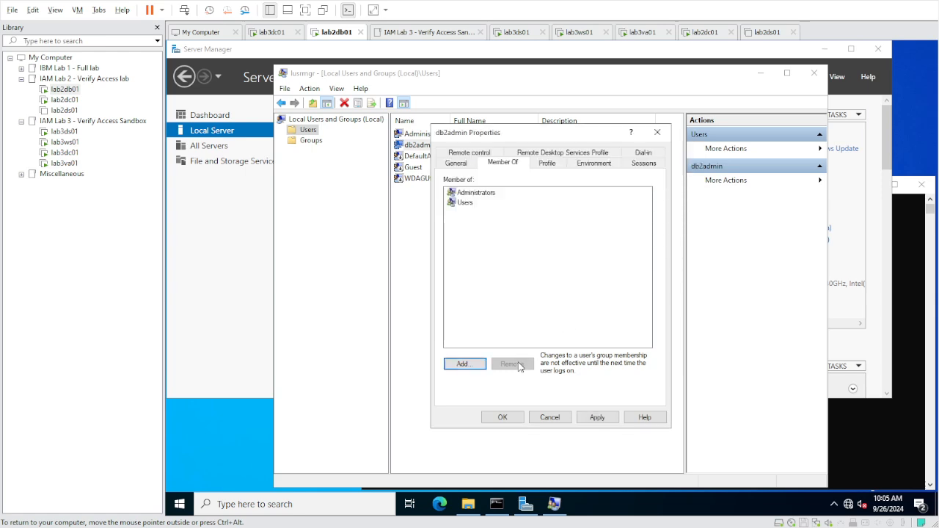
click(503, 417)
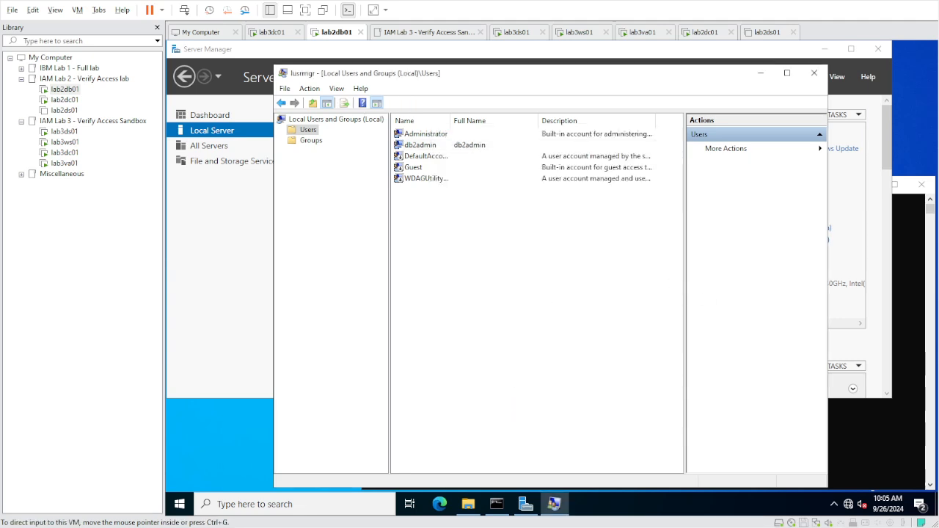
Step: Run v11.5.9_ntx64_universal_fixpack from C:\temp and unzip its files to the default Temp folder
click(468, 504)
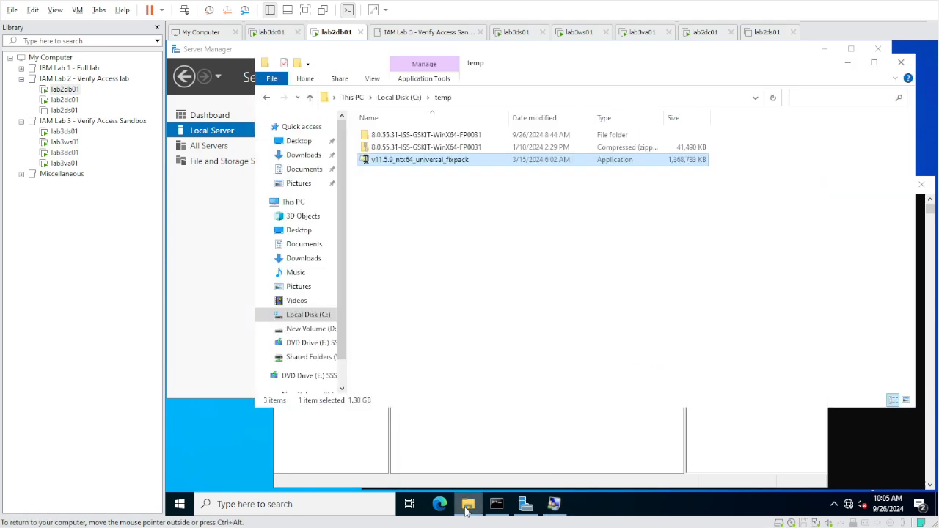
double_click(415, 164)
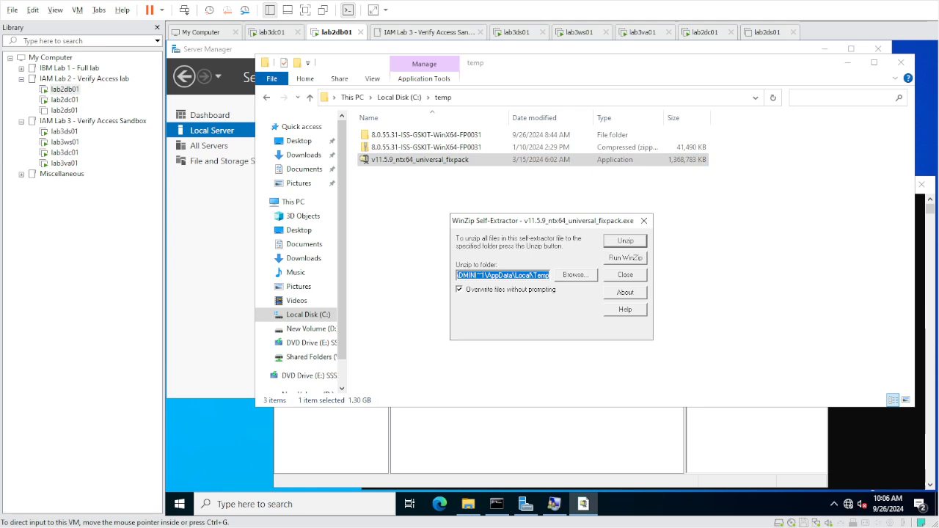
click(513, 274)
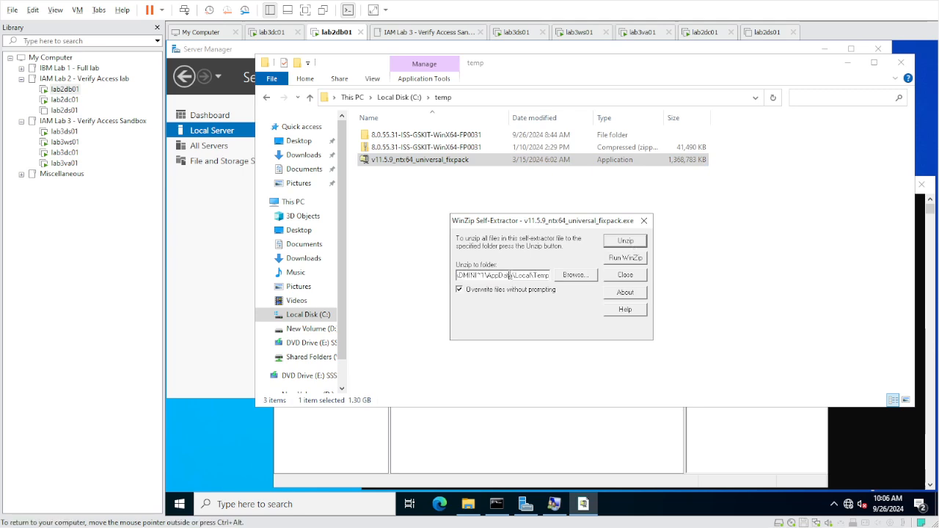
click(627, 241)
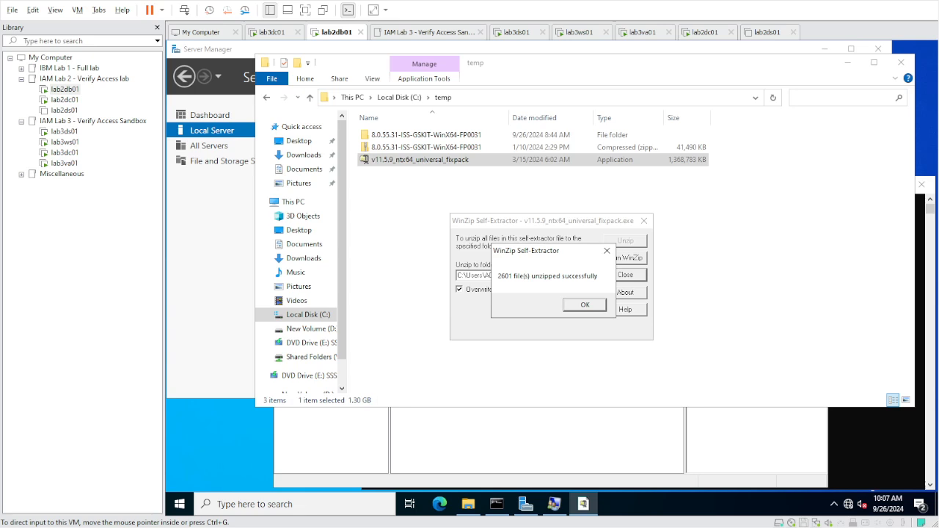
click(588, 305)
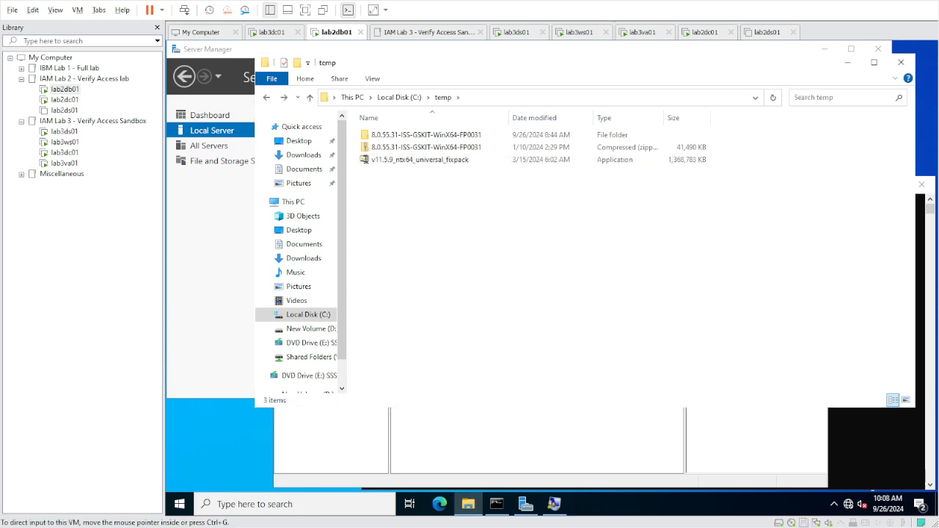
Step: Go to C:\Users\ADMINI~1\AppData\Local\Temp in File Explorer and launch the setup application from its UNIVERSAL folder
click(561, 97)
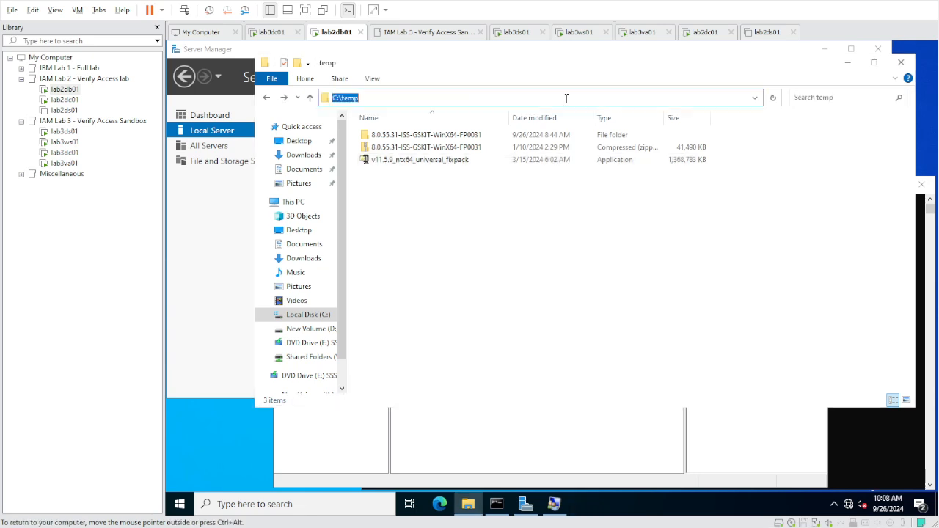
text(C:\Users\ADMINI~1\AppData\Local\Temp)
key(Return)
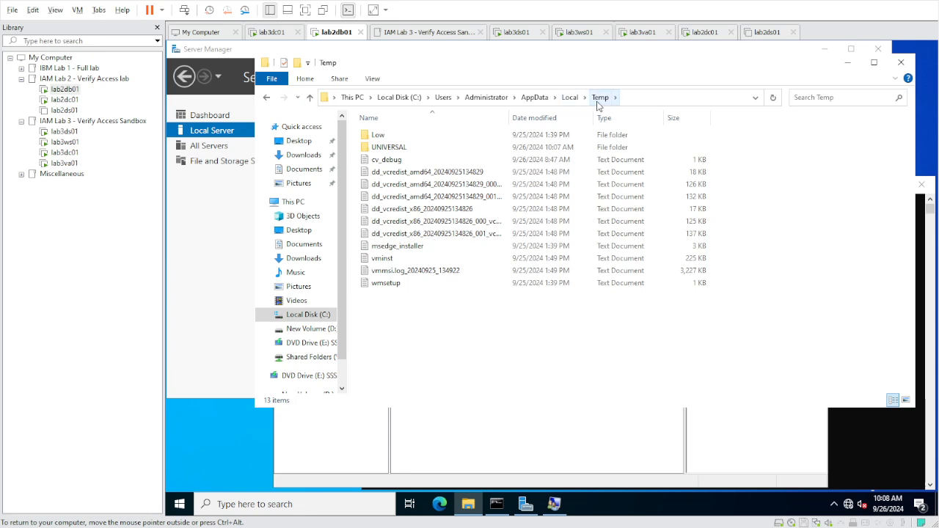
double_click(379, 148)
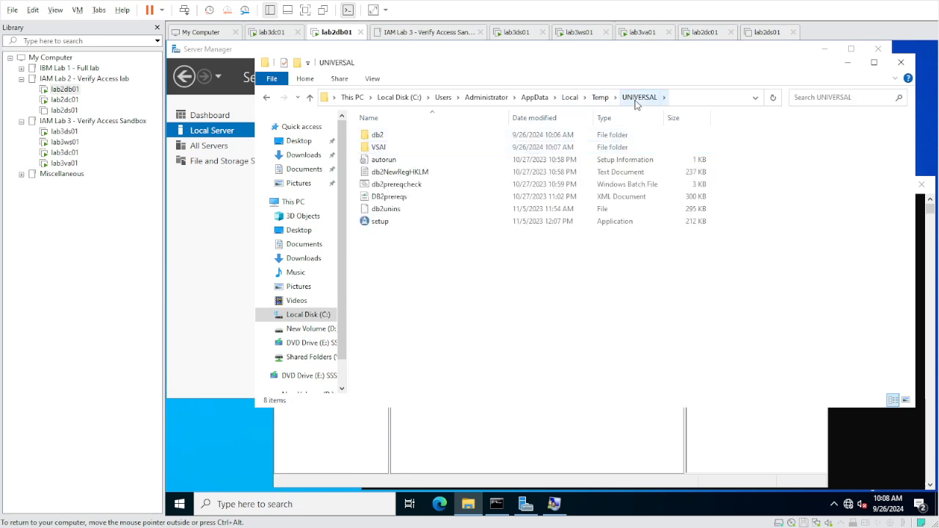
double_click(389, 223)
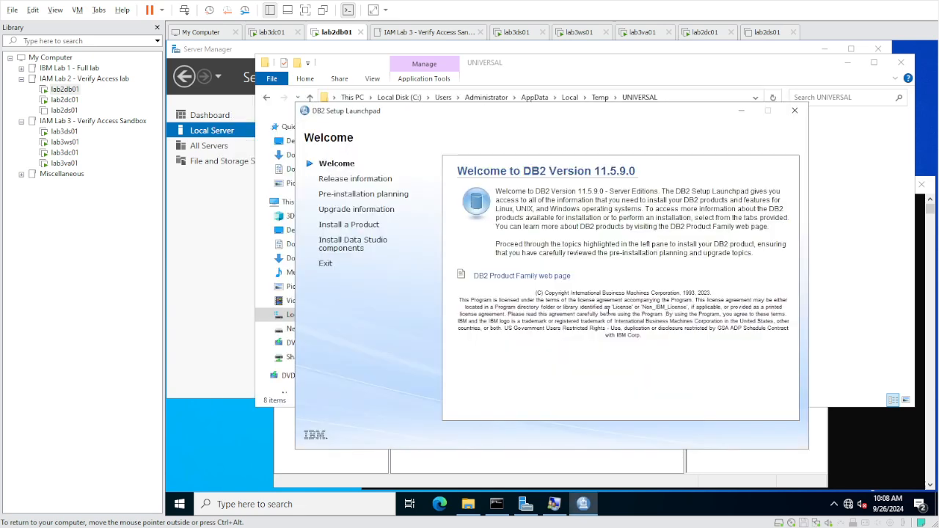
Step: Start a new installation of DB2 Version 11.5.9.0 Server Editions from the launchpad and bring up its setup wizard
click(343, 230)
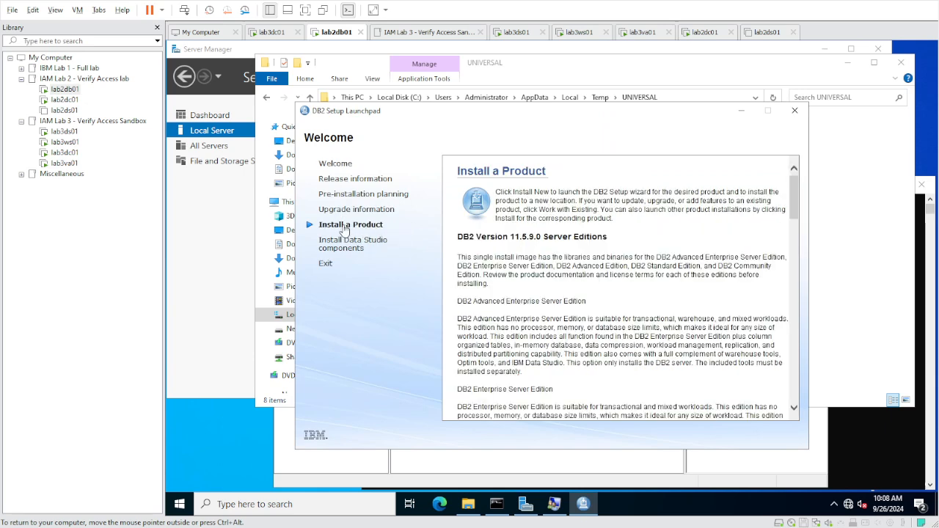
scroll(571, 246, down, 6)
scroll(571, 246, down, 8)
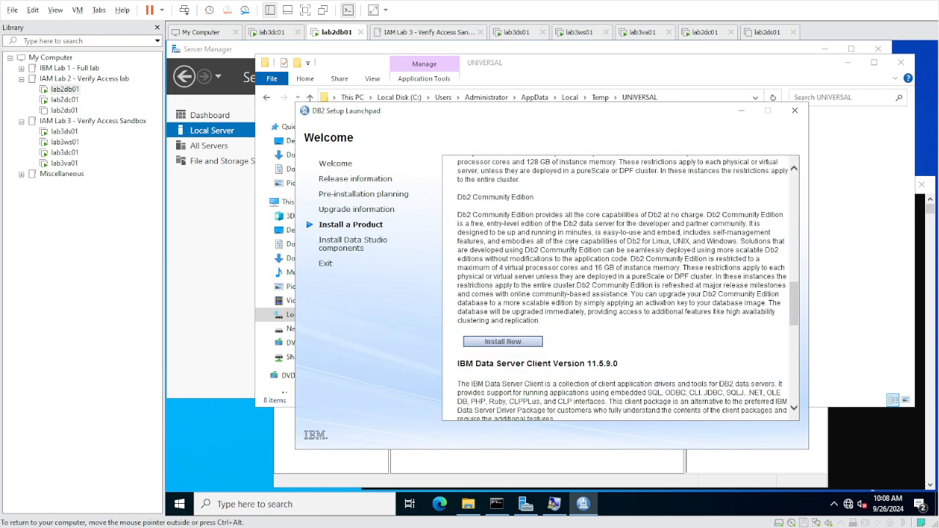
scroll(571, 247, down, 2)
scroll(570, 246, down, 2)
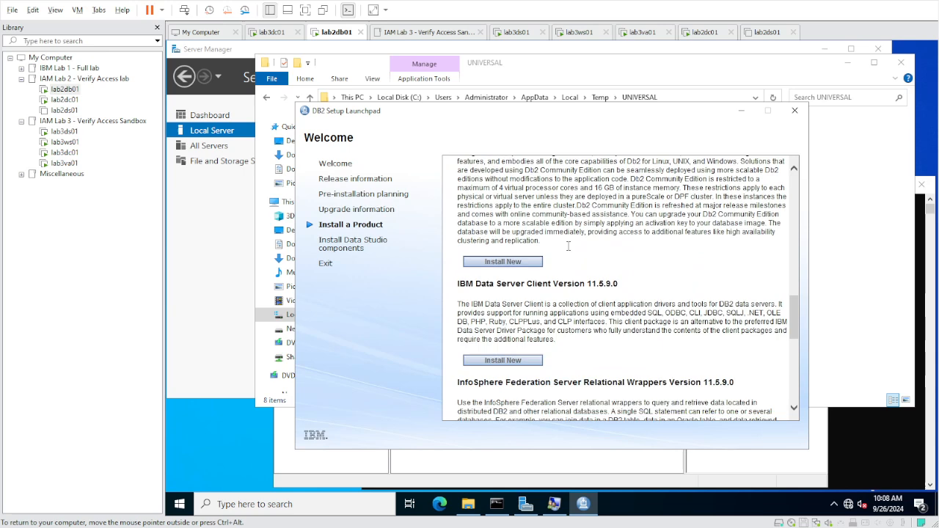
click(516, 266)
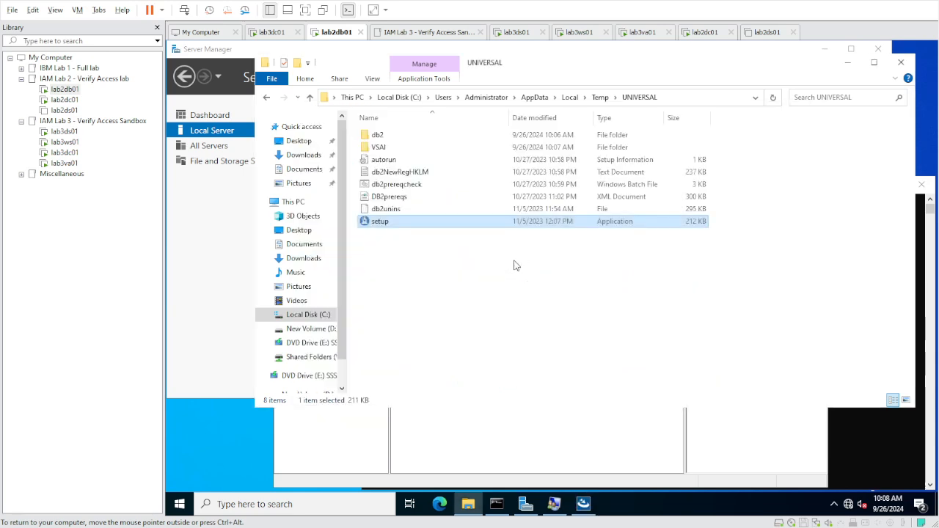
click(591, 504)
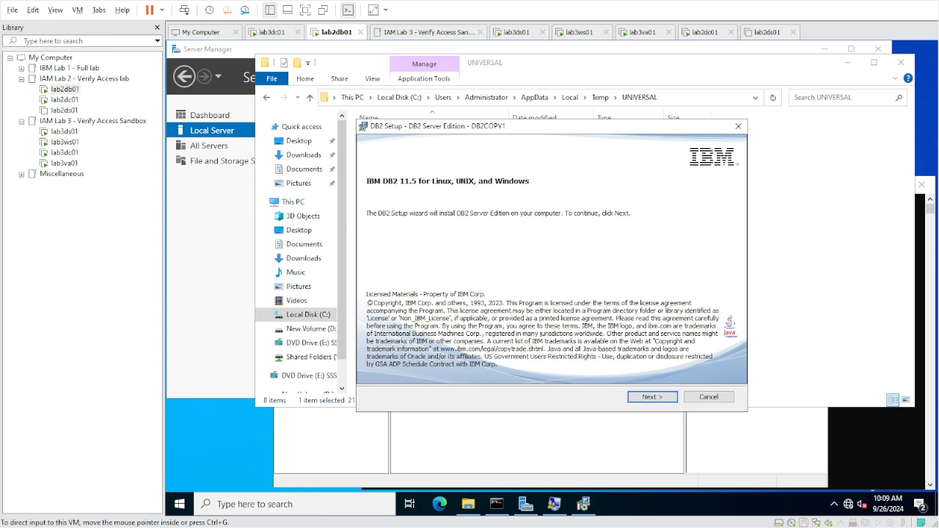
Step: Accept both the IBM and non-IBM license terms and choose the Custom installation type
click(640, 397)
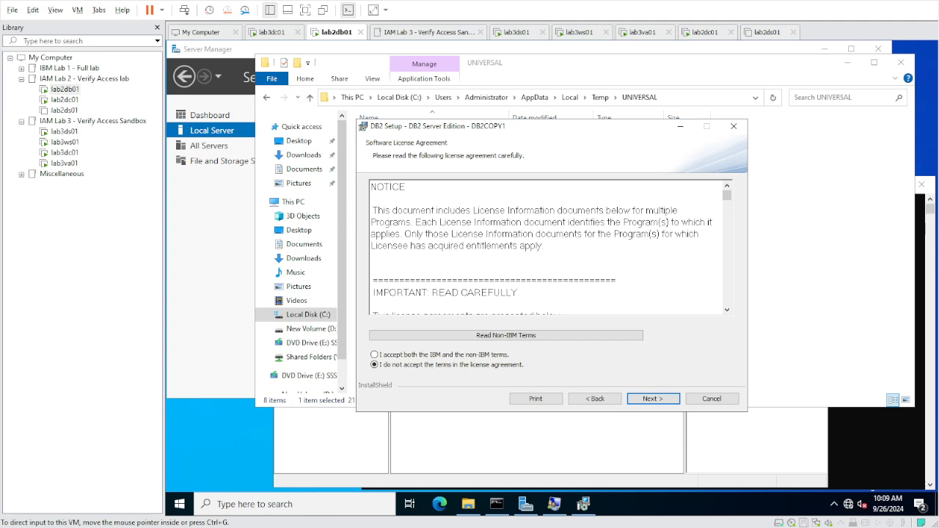
click(375, 355)
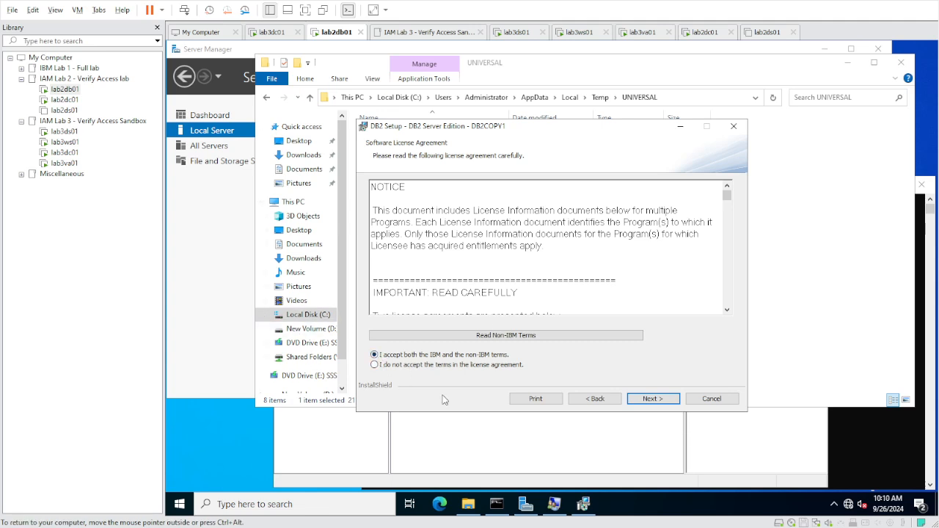
click(652, 399)
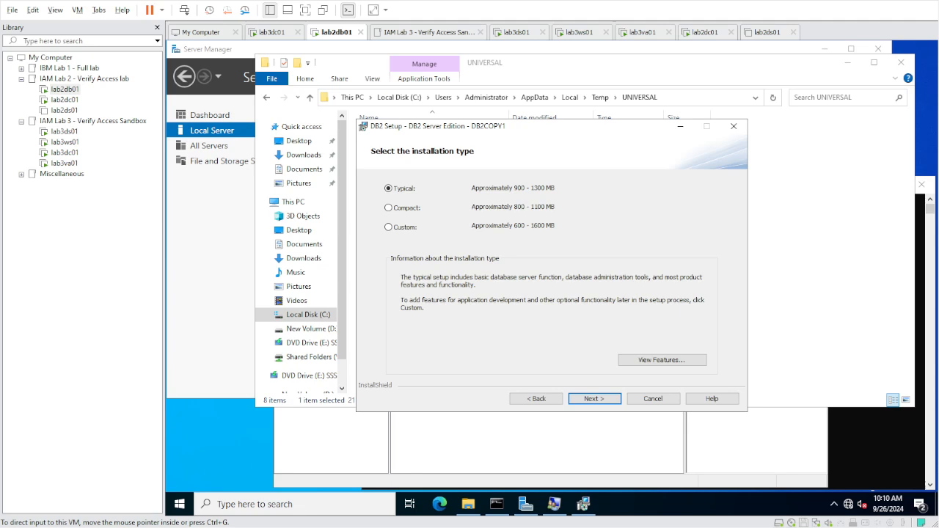
click(388, 227)
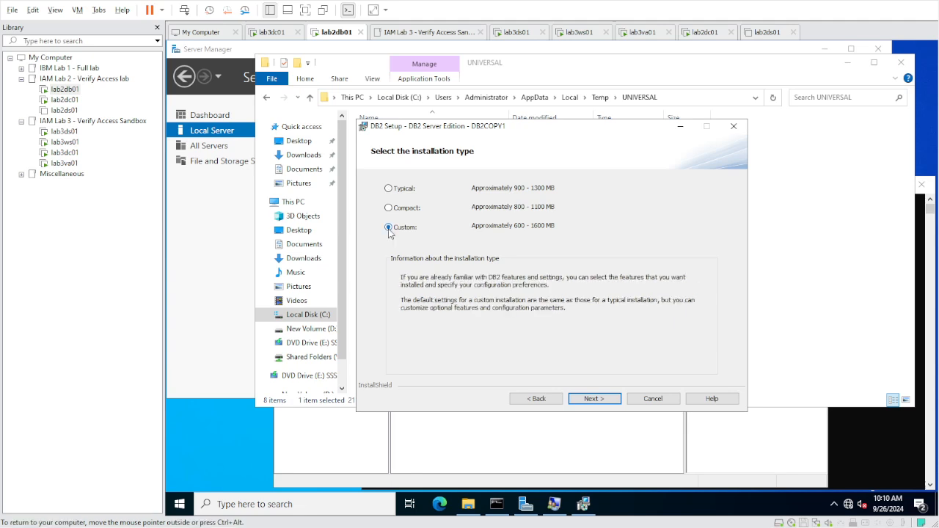
click(594, 399)
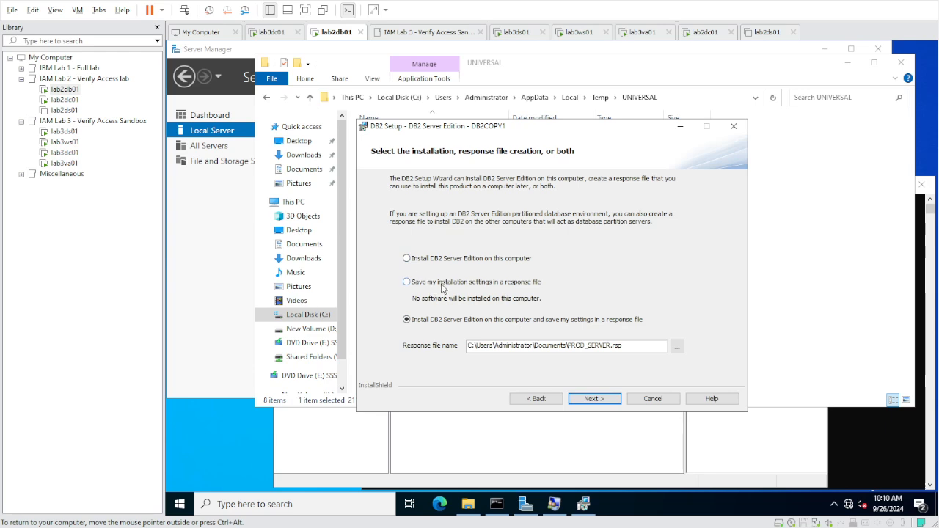
Step: Choose to install DB2 Server Edition on this computer and save the settings in the default response file PROD_SERVER.rsp
click(406, 260)
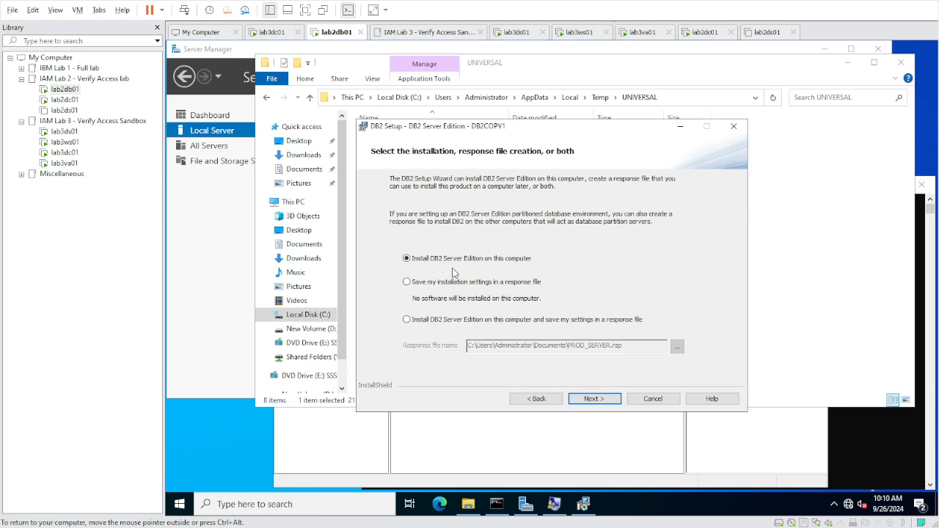
click(412, 284)
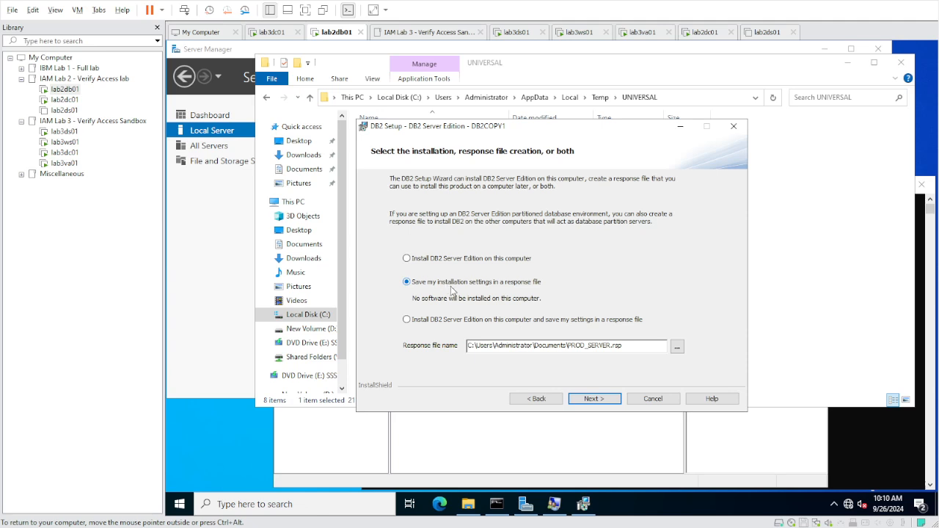
click(408, 321)
click(648, 348)
click(430, 258)
click(437, 323)
click(434, 260)
click(439, 322)
drag(623, 346, 420, 346)
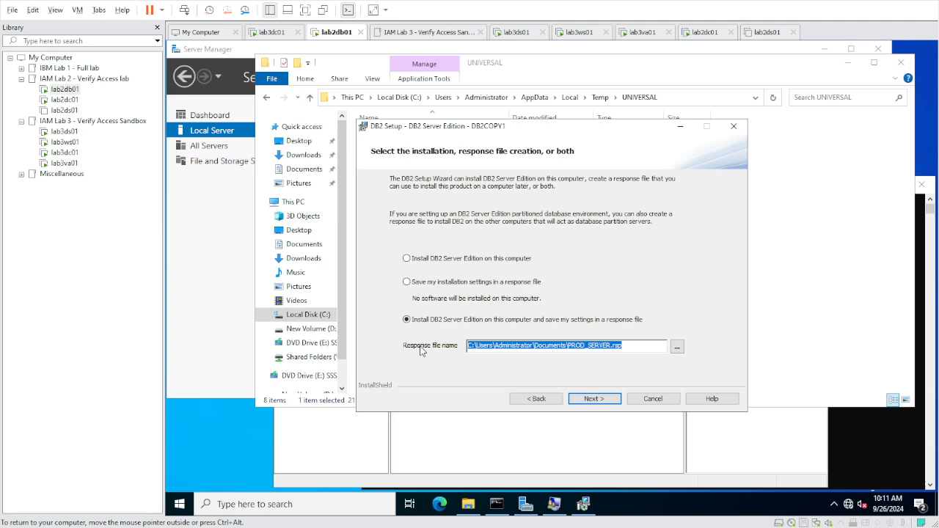
click(585, 403)
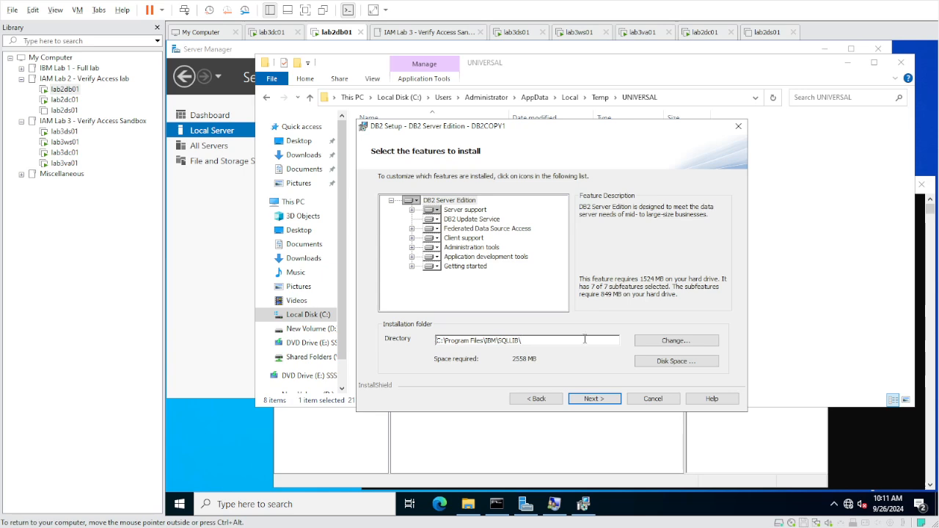
Step: Set the installation directory to D:\Program Files\IBM\SQLLIB\ and keep English as the only installed language
key(BackSpace)
text(d)
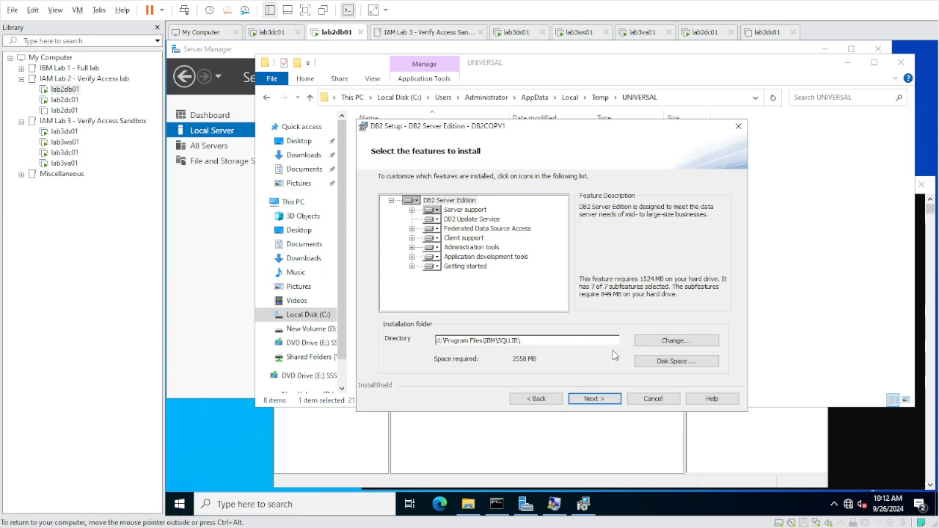
click(604, 401)
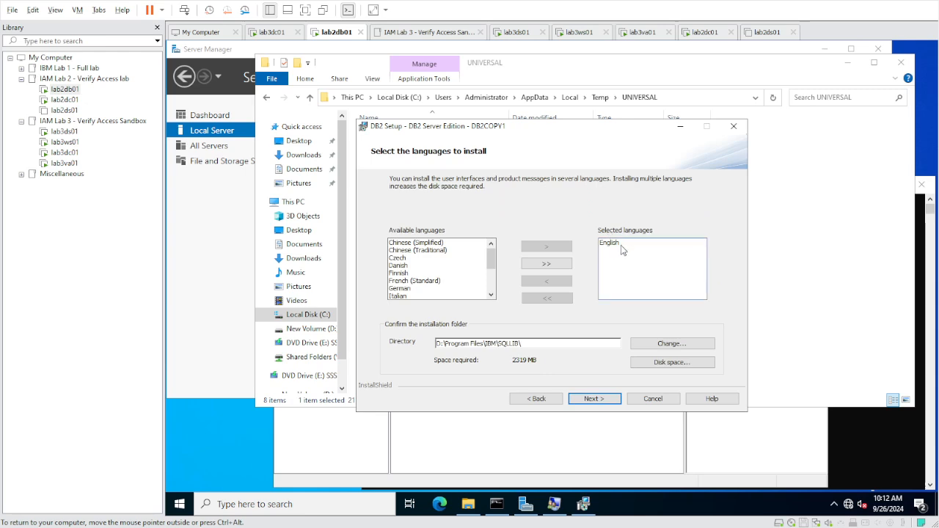
scroll(432, 264, down, 3)
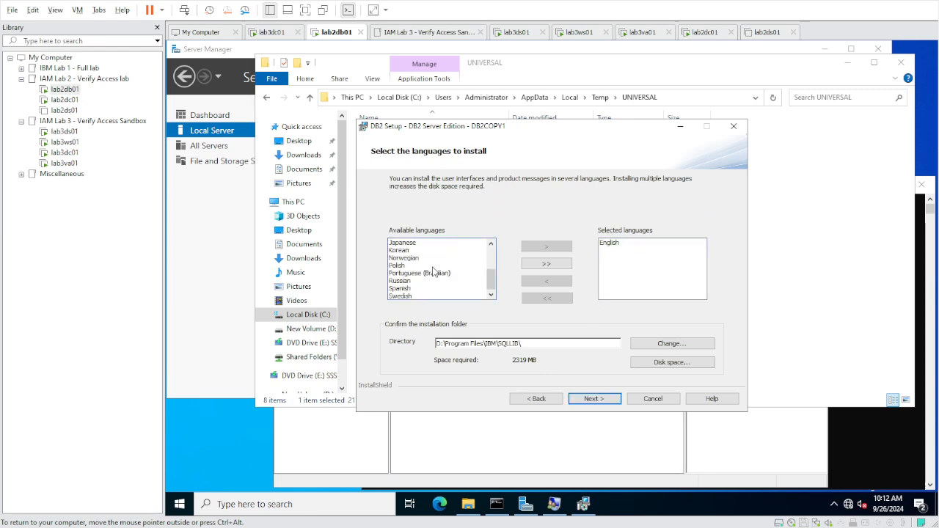
scroll(433, 271, up, 3)
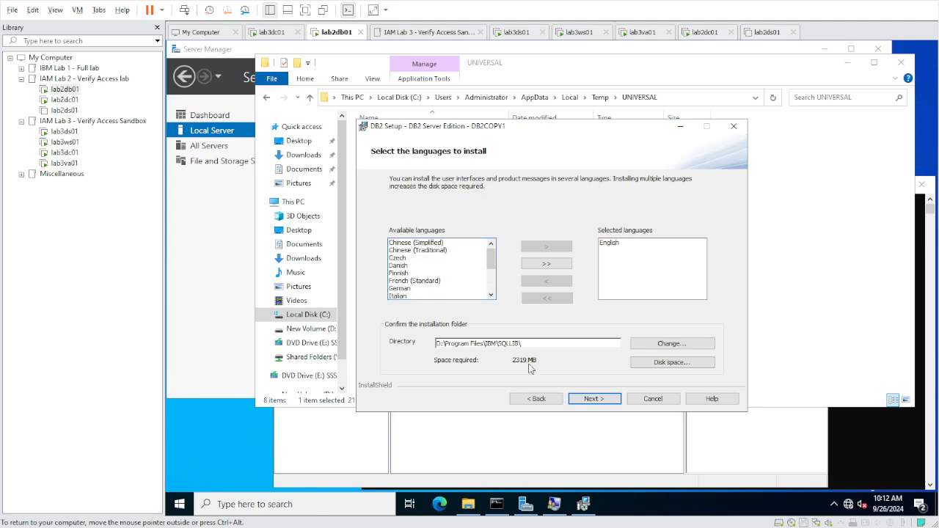
click(588, 401)
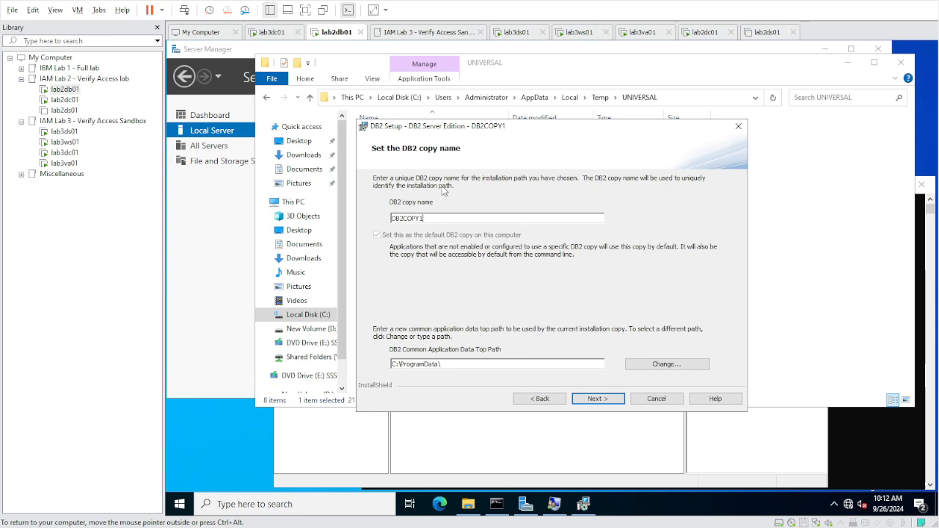
Step: Keep the copy name DB2COPY1, set the common application data path to D:\ProgramData\, and access the Information Center on the IBM Web site
double_click(413, 220)
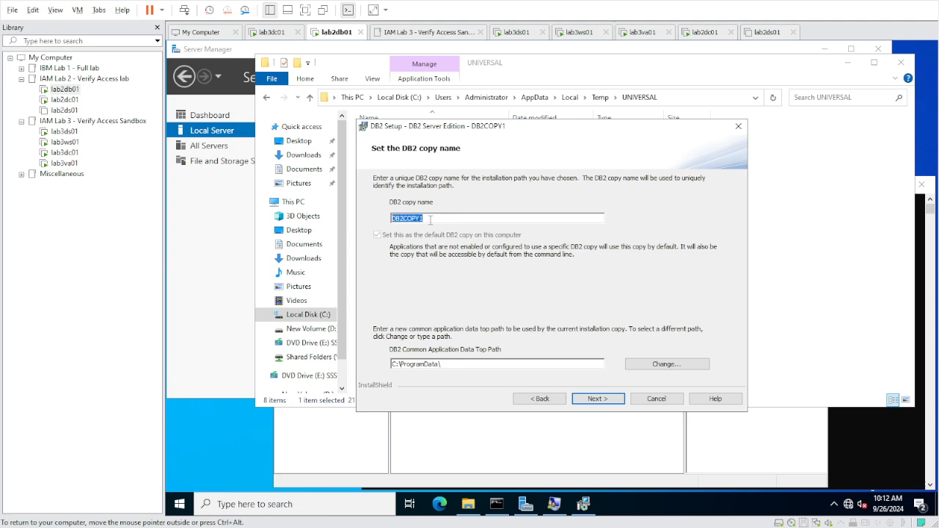
click(460, 365)
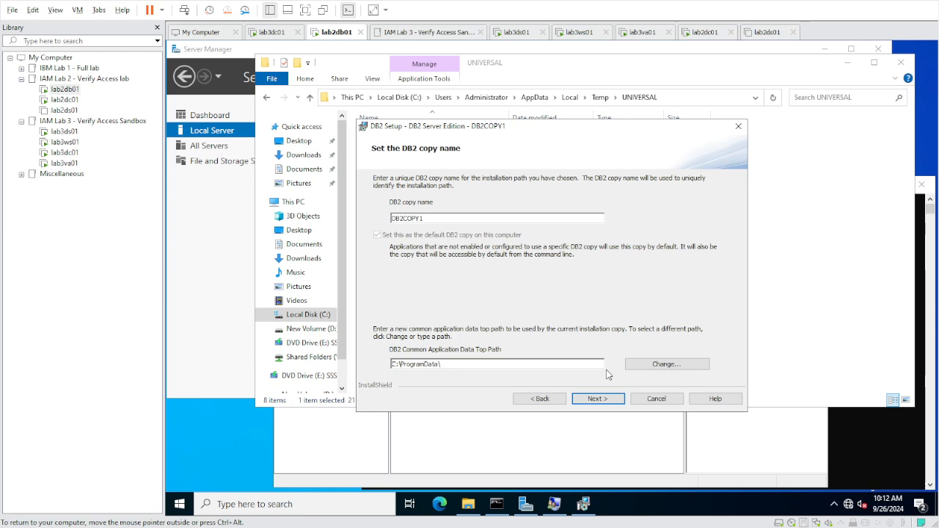
key(Delete)
text(d)
click(608, 399)
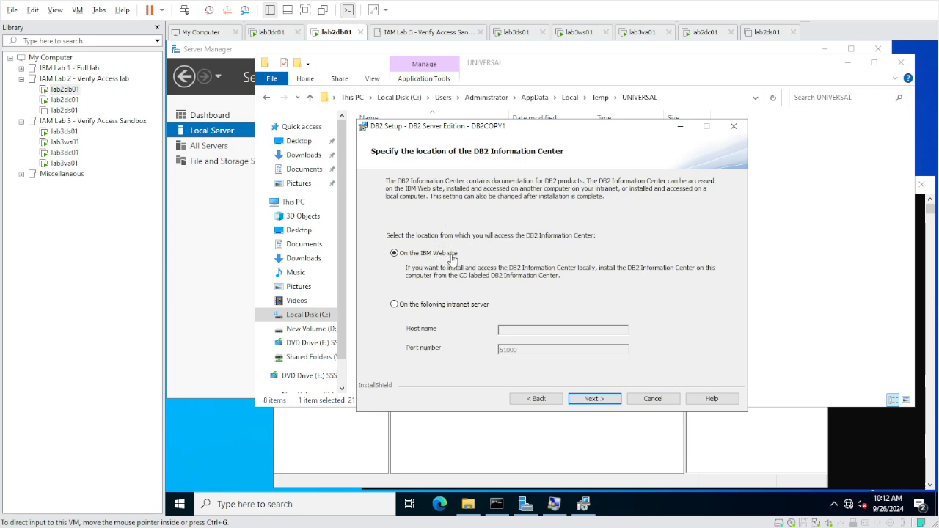
click(594, 399)
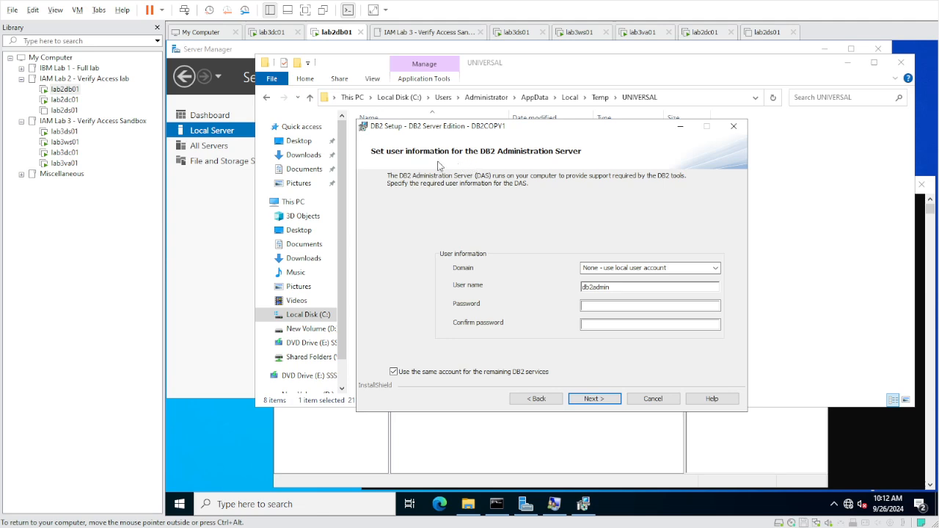
Step: Enter and confirm the db2admin account password for the DB2 Administration Server, keeping the domain as local user account
click(649, 305)
text(•••••••••••)
key(Tab)
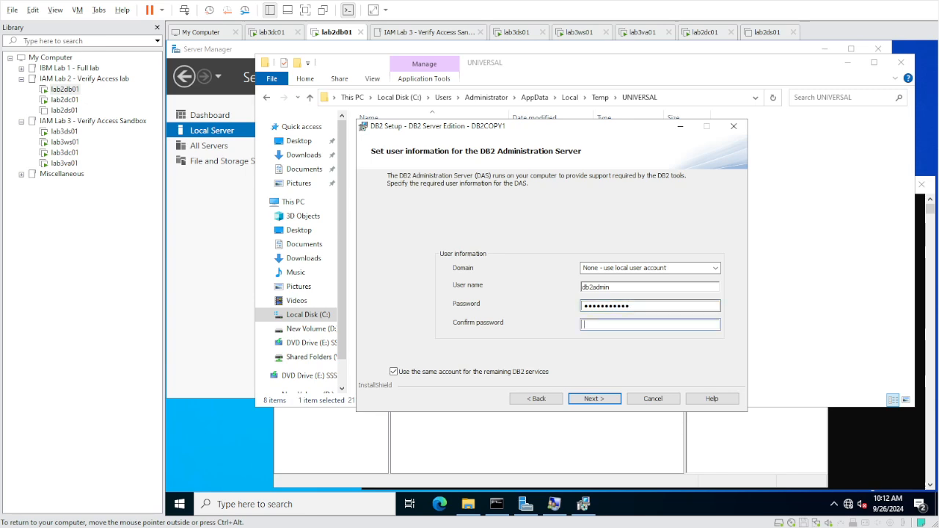
text(•••••••••••)
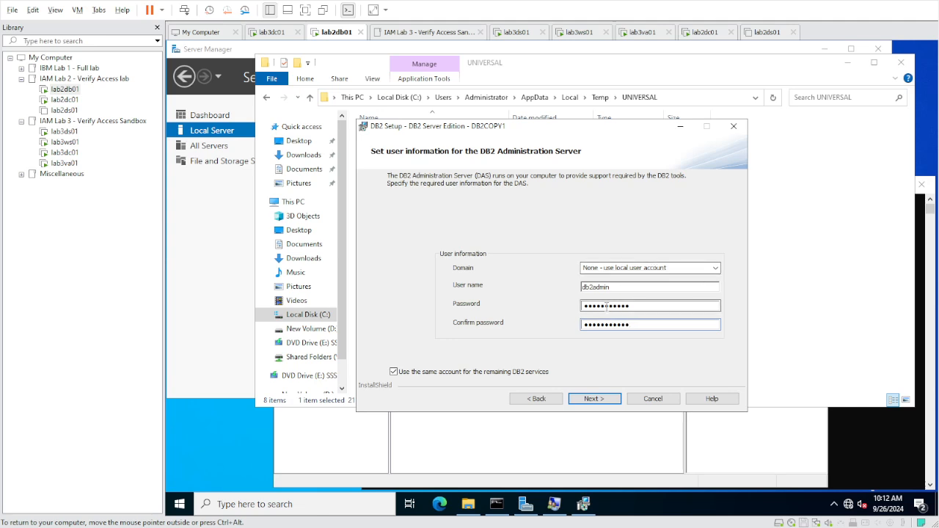
click(679, 267)
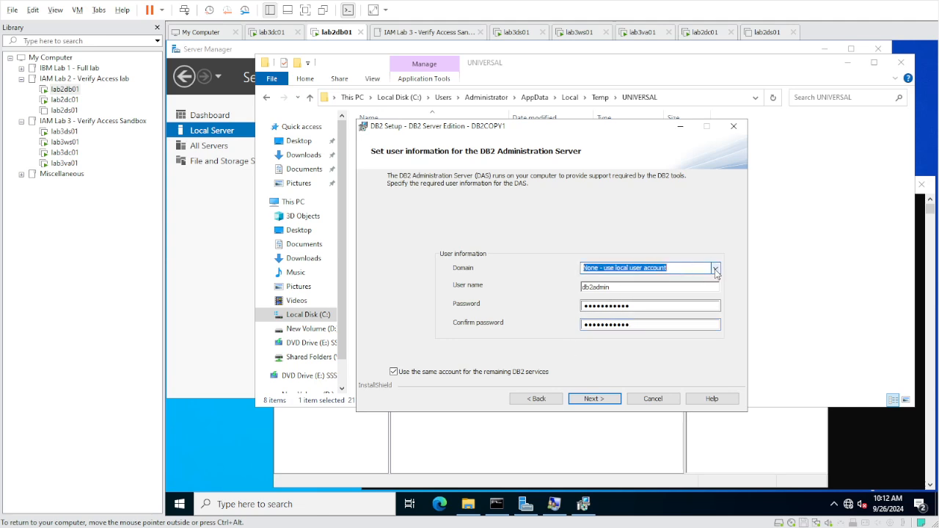
click(715, 268)
click(692, 252)
click(594, 399)
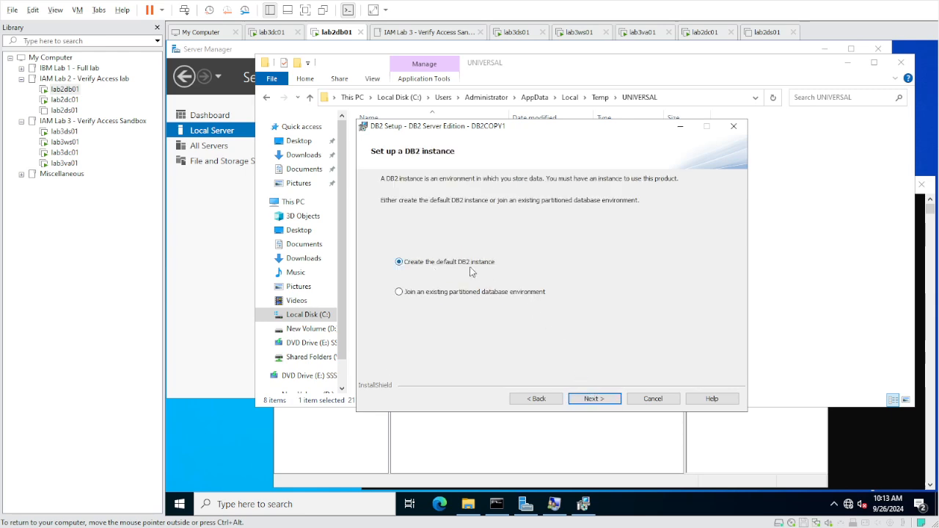
Step: Create the default DB2 instance as a single partition instance and disable the DB2 server notifications
click(593, 402)
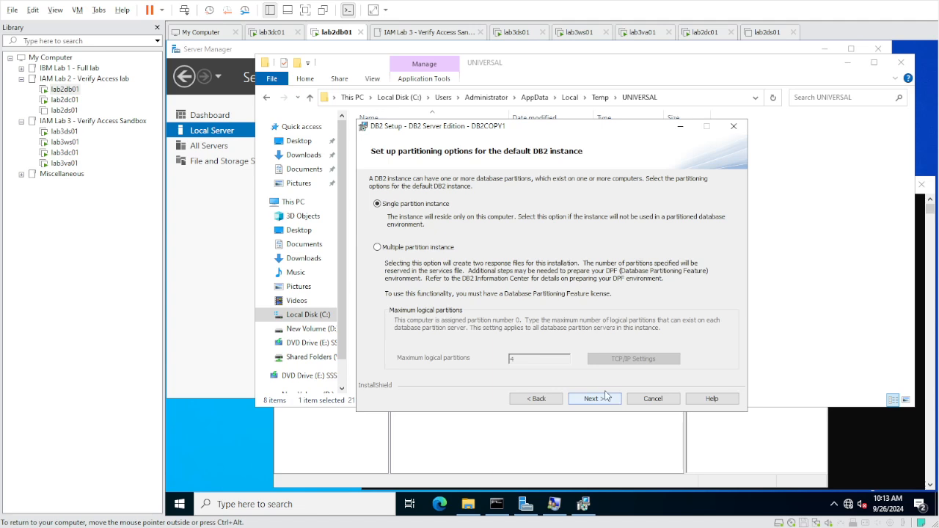
click(608, 402)
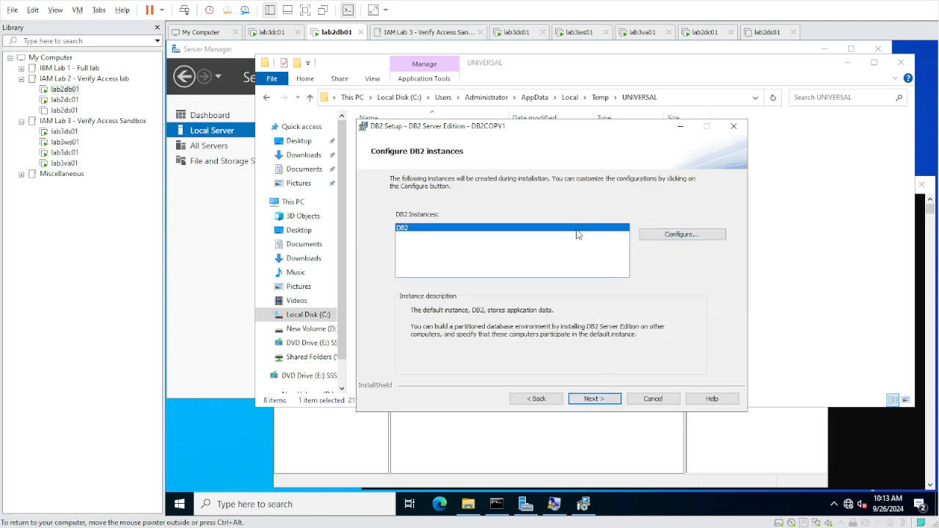
click(603, 398)
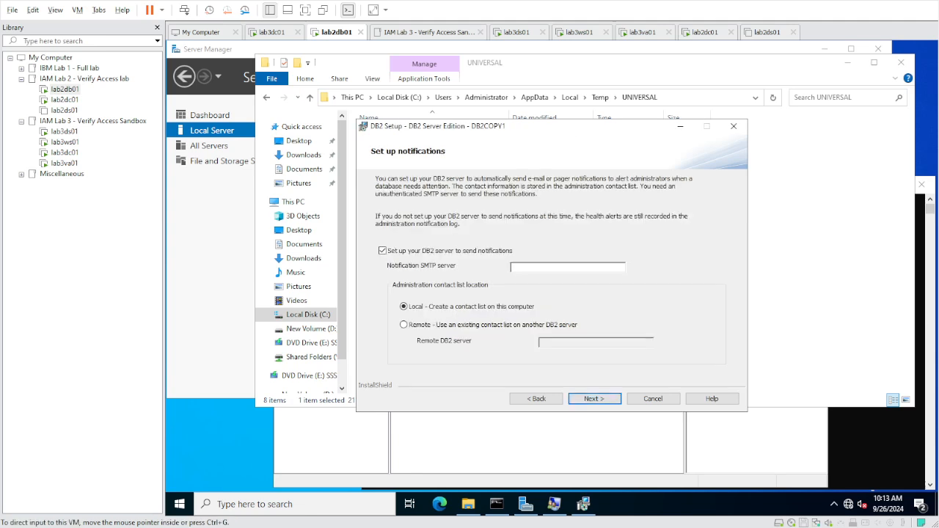
click(382, 251)
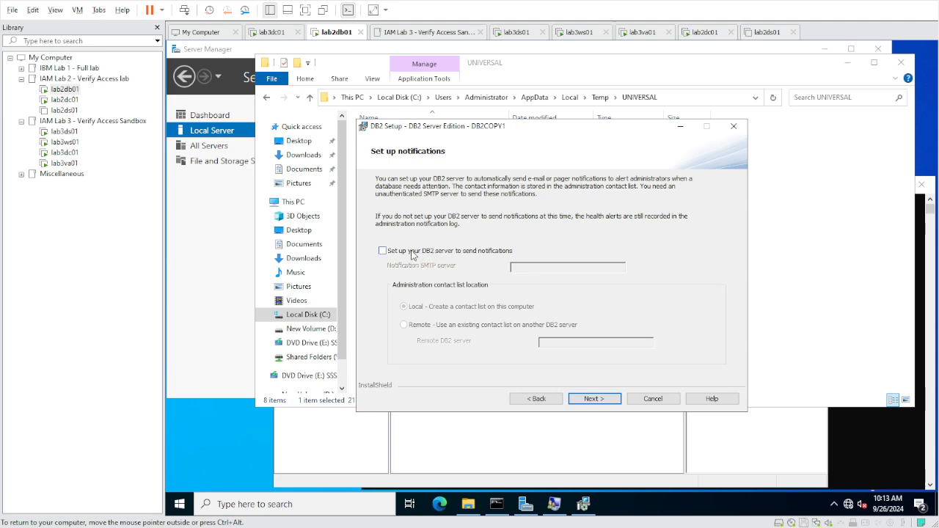
click(605, 396)
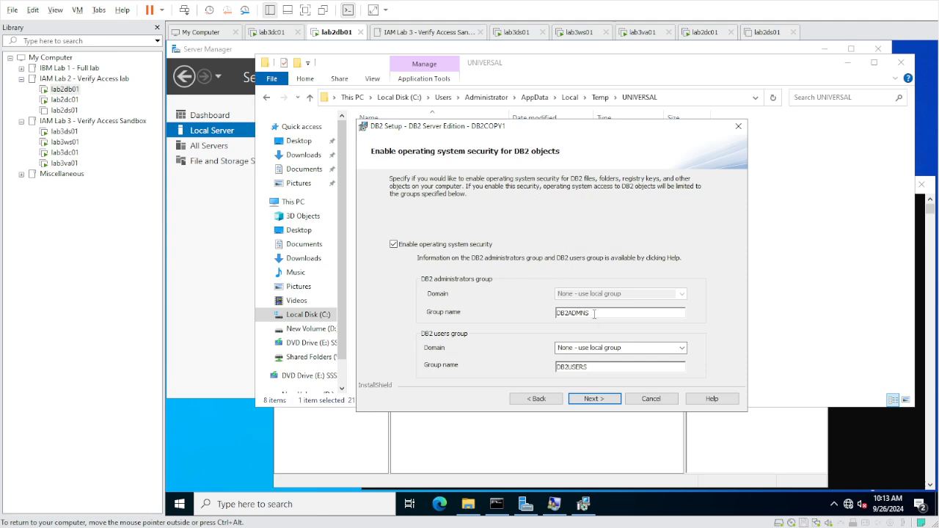
Step: Keep operating system security enabled with local groups DB2ADMNS and DB2USERS and proceed to the installation settings summary
drag(595, 313, 548, 312)
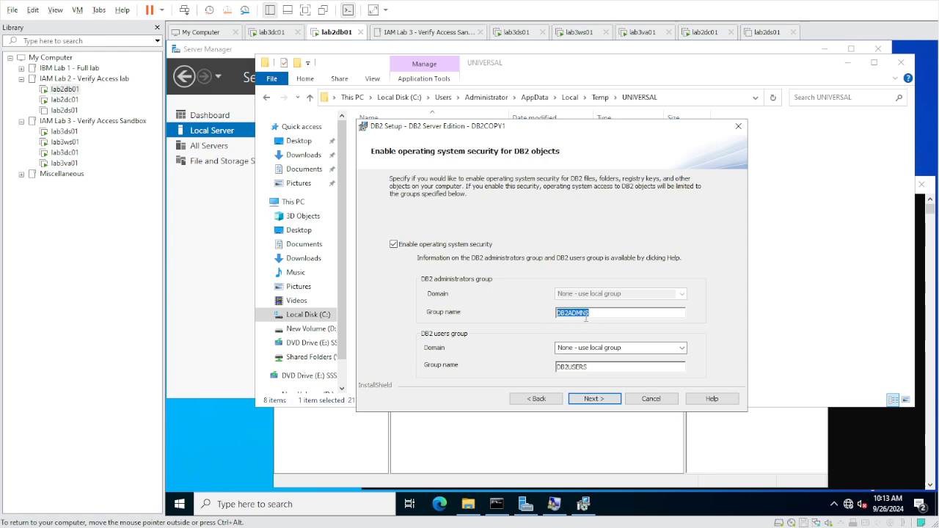
drag(611, 366, 552, 369)
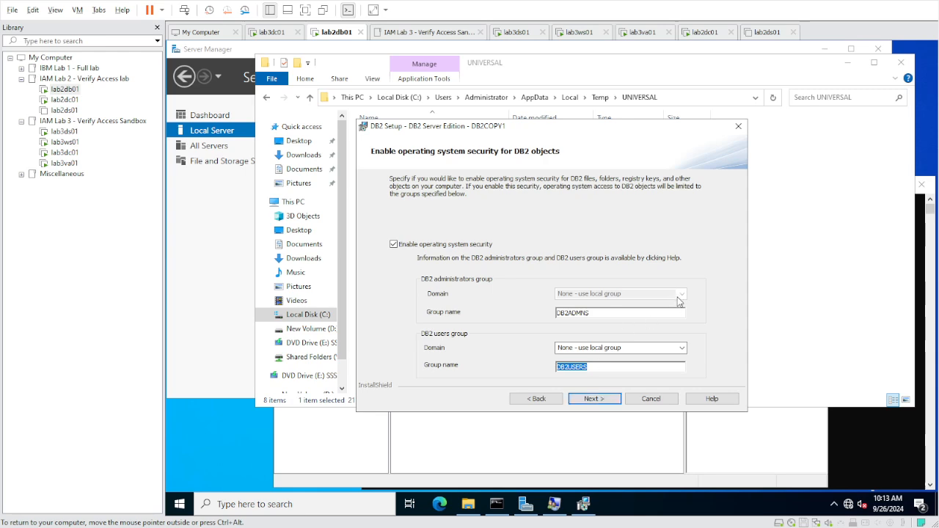
click(603, 399)
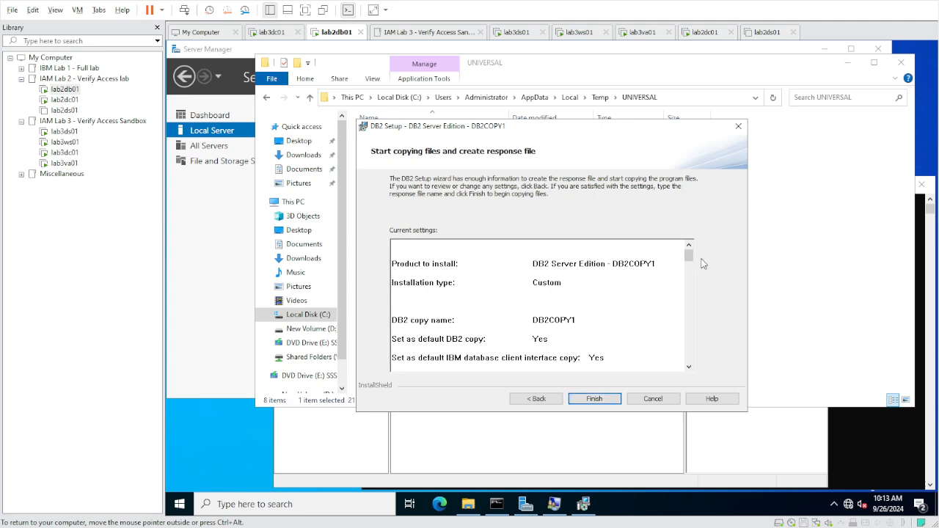
Step: Review the full summary of current settings and run the DB2 Server Edition installation, dismissing the installer's shortcut dialog
drag(689, 256, 694, 359)
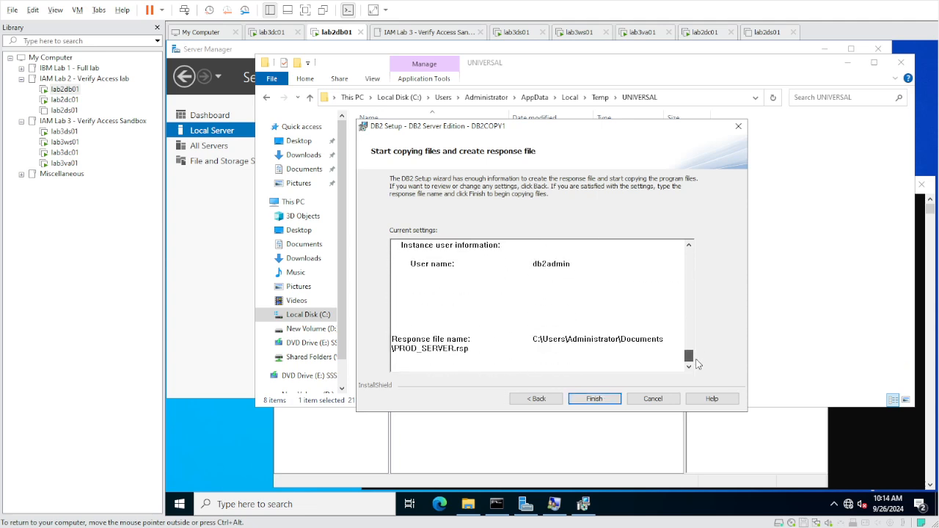
click(594, 398)
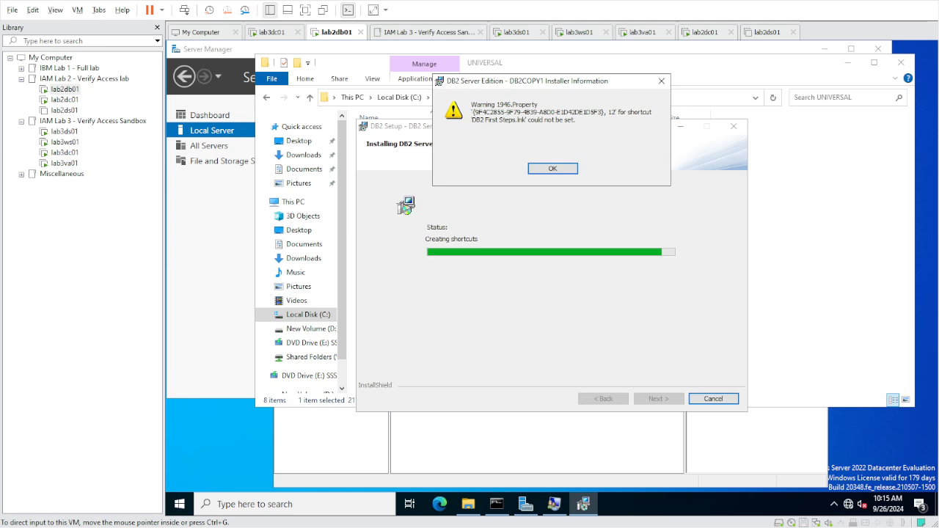
click(553, 169)
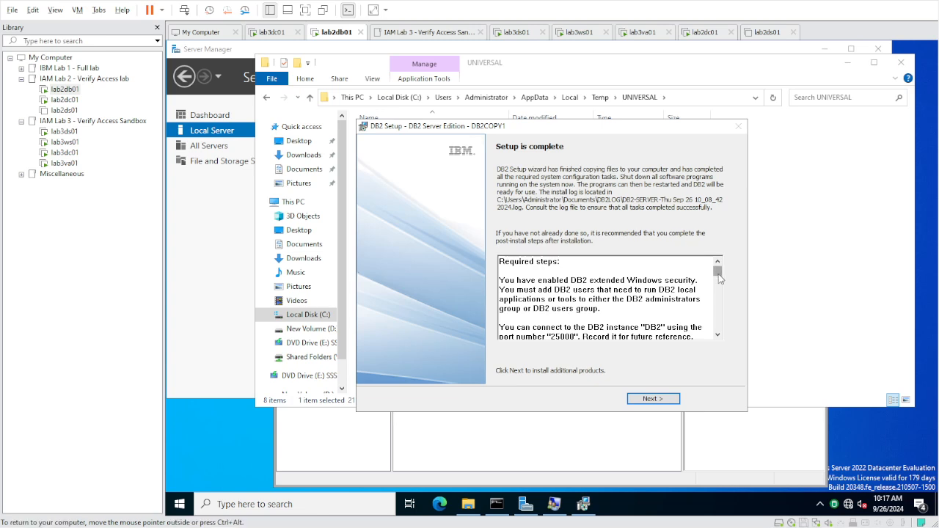
Step: Read through the required post-install steps and exit the DB2 Setup wizard without installing additional products
drag(719, 277, 726, 339)
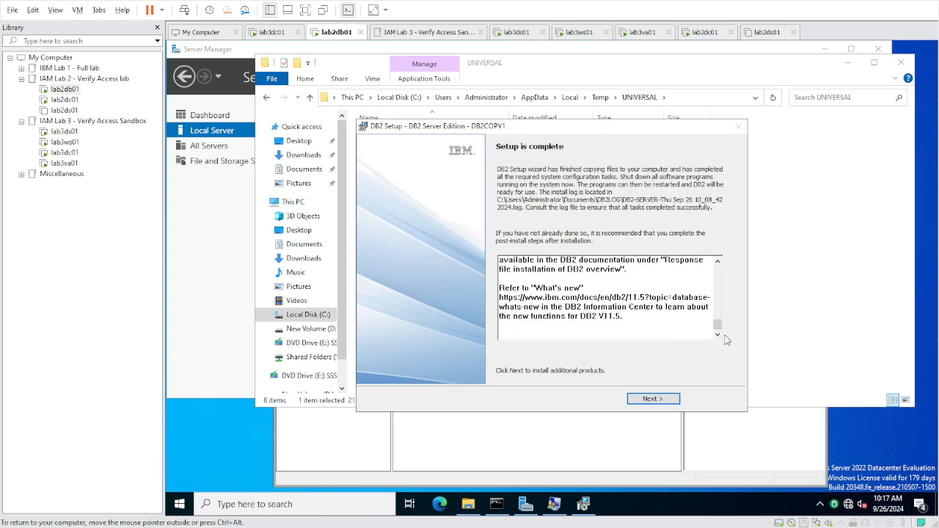
click(672, 399)
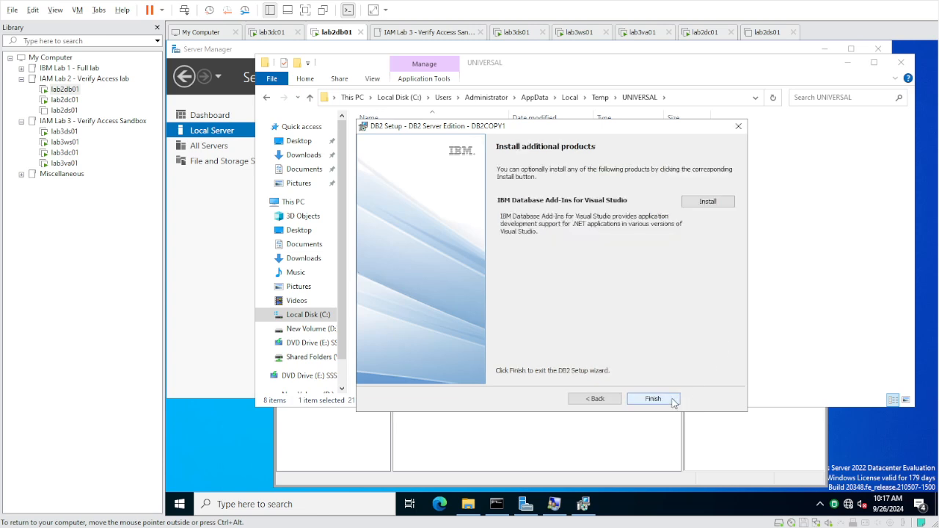
click(673, 400)
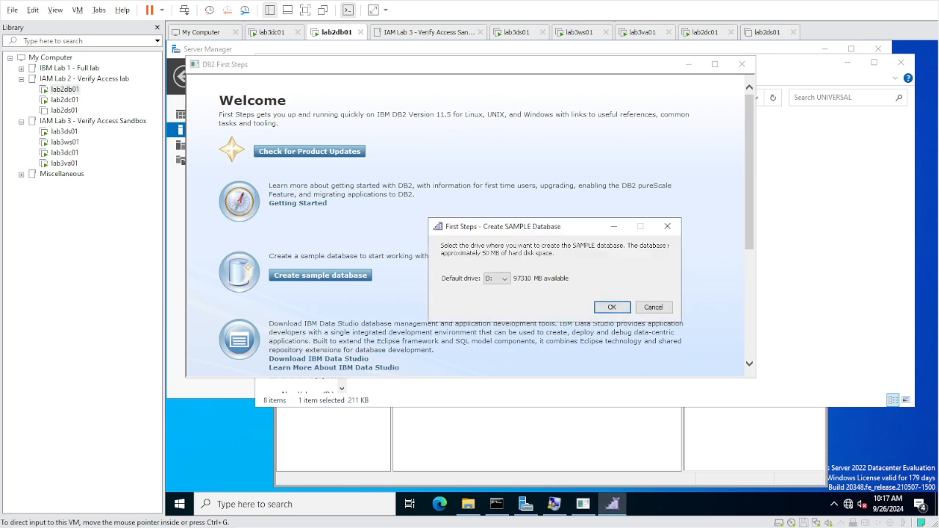
Step: Create the SAMPLE database on drive D: from DB2 First Steps and close its progress details
click(610, 306)
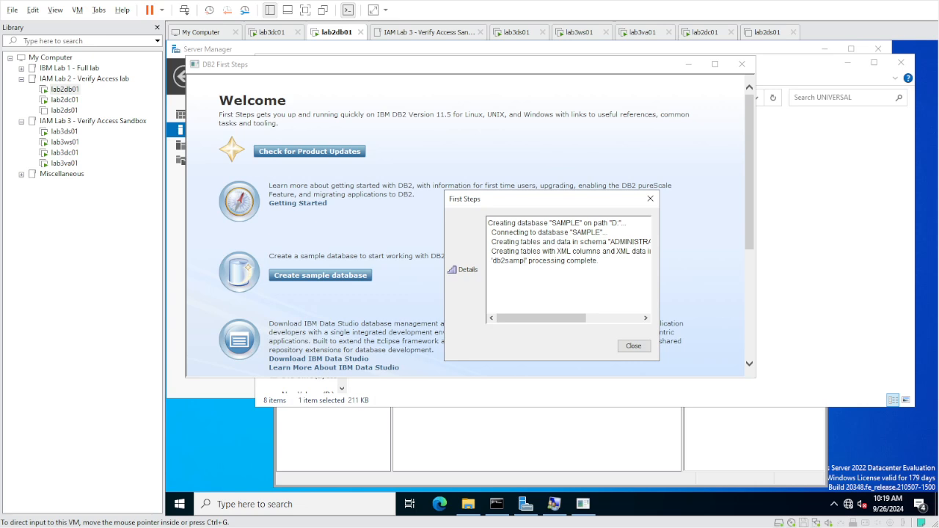
click(634, 346)
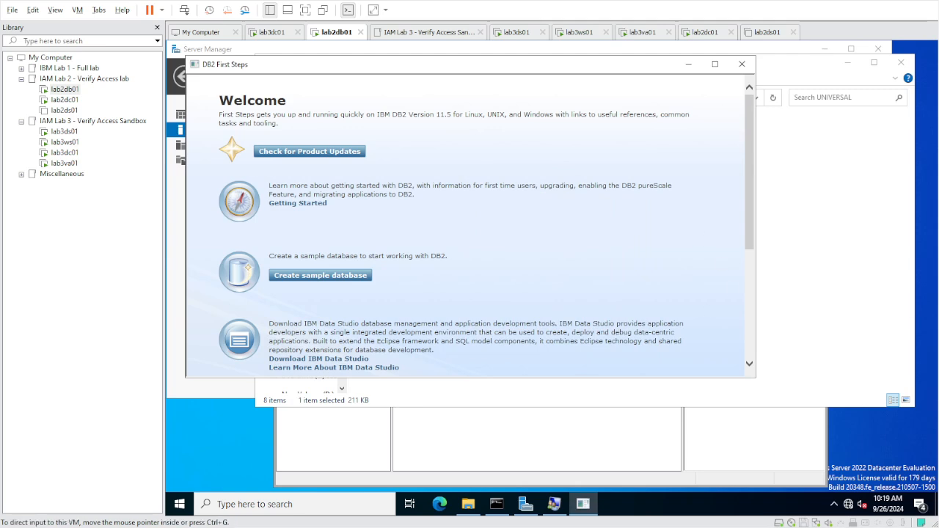
Step: Restart the lab2db01 server with the reason Other (Unplanned)
click(179, 504)
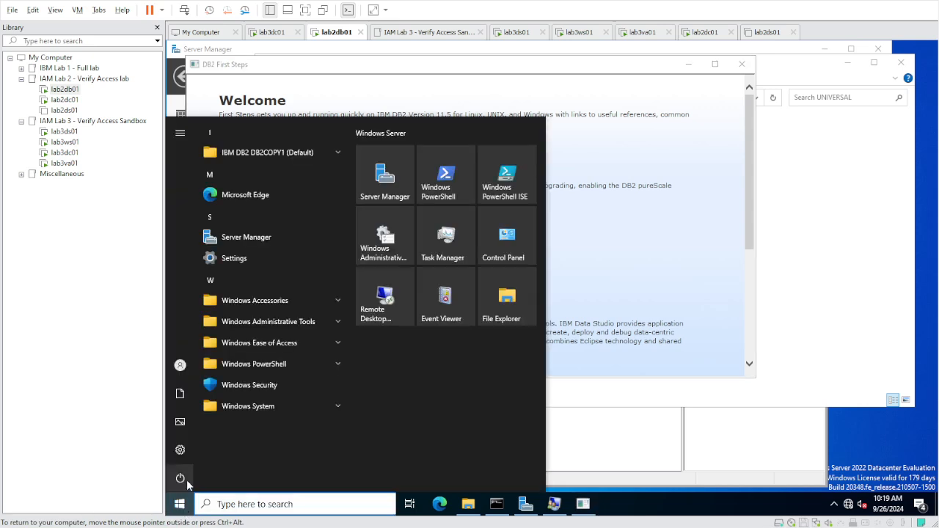
click(187, 479)
click(205, 452)
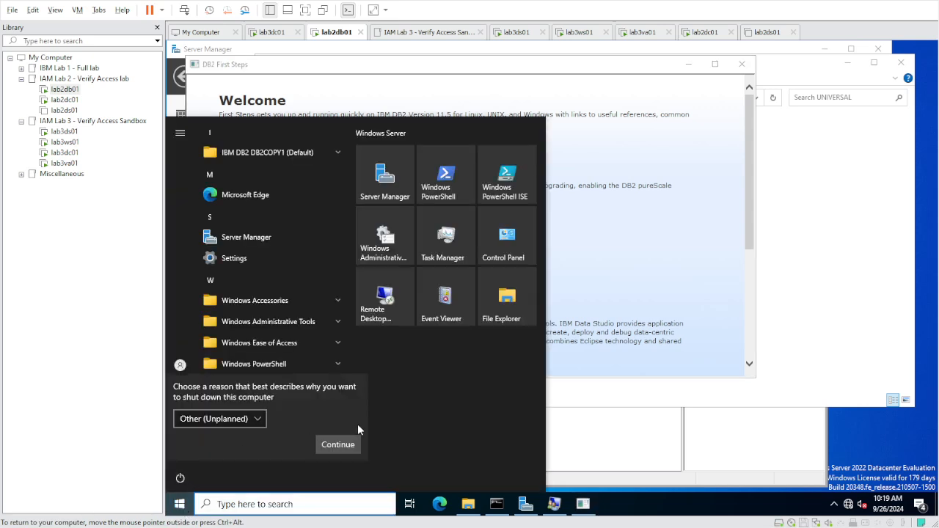
click(338, 442)
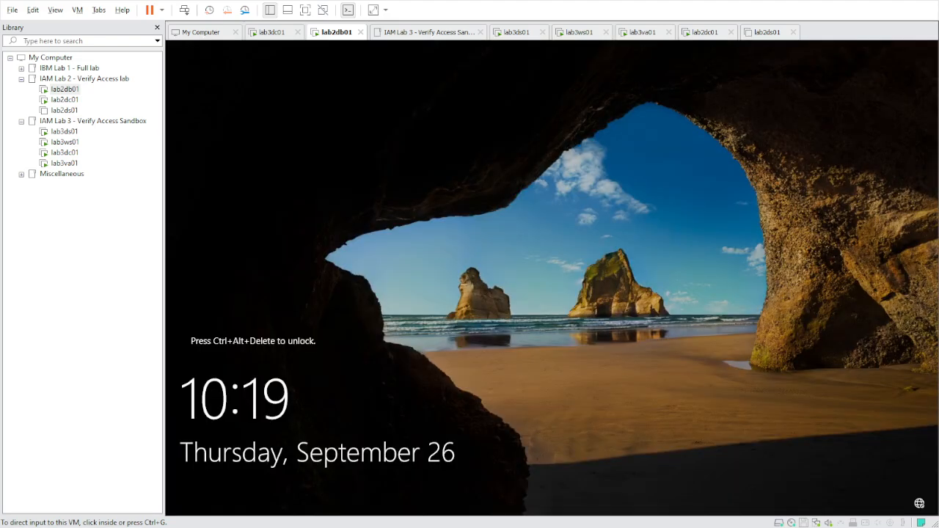
Step: Sign in to the server as another user with the local account lab2db01\db2admin and its account password
click(456, 372)
key(ctrl+alt+Insert)
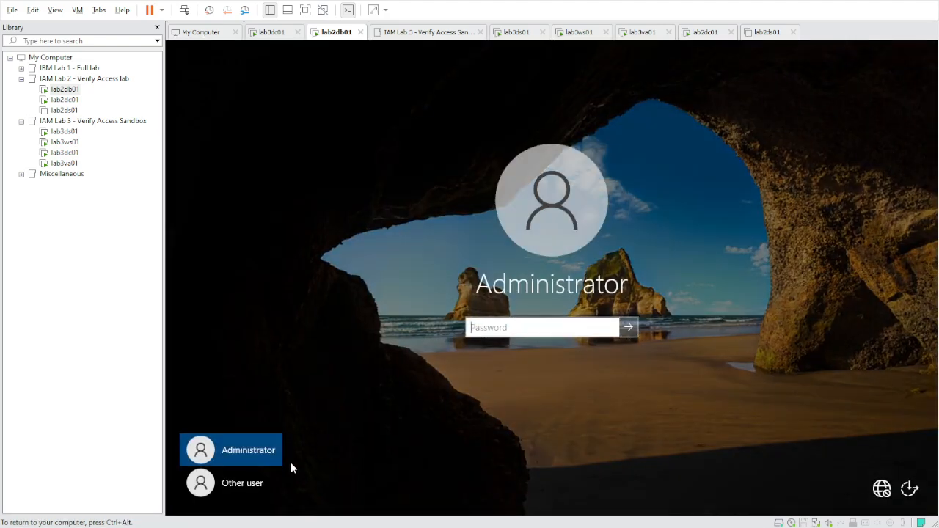
click(250, 483)
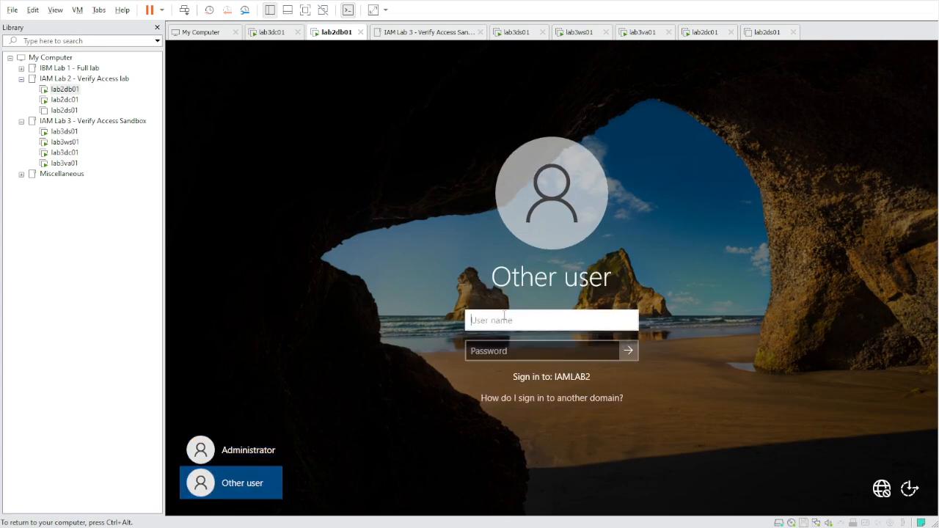
text(lab2db01\d)
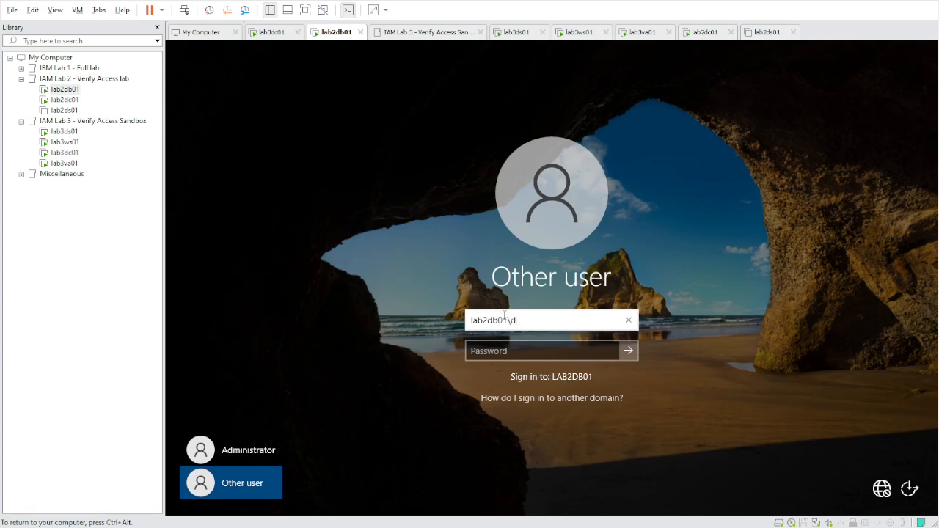
text(b2admin)
key(Tab)
text(•••••••••••)
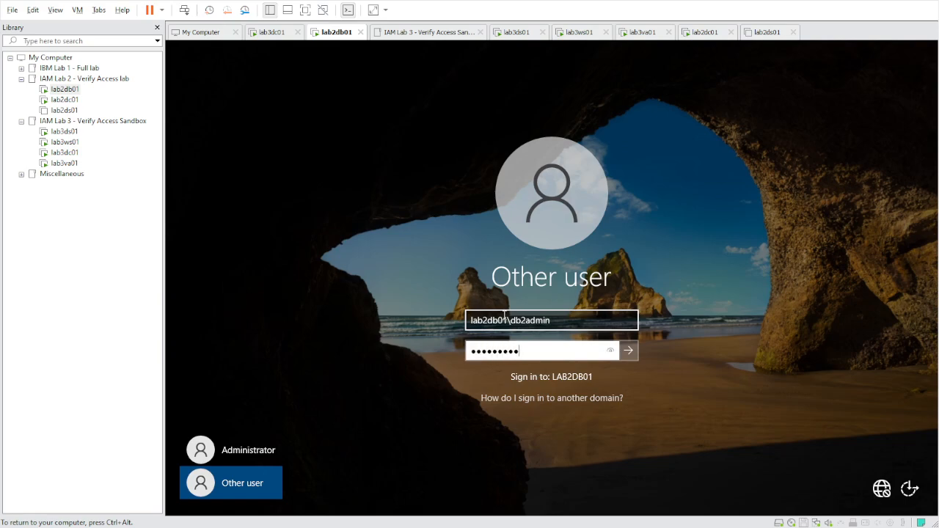
key(Return)
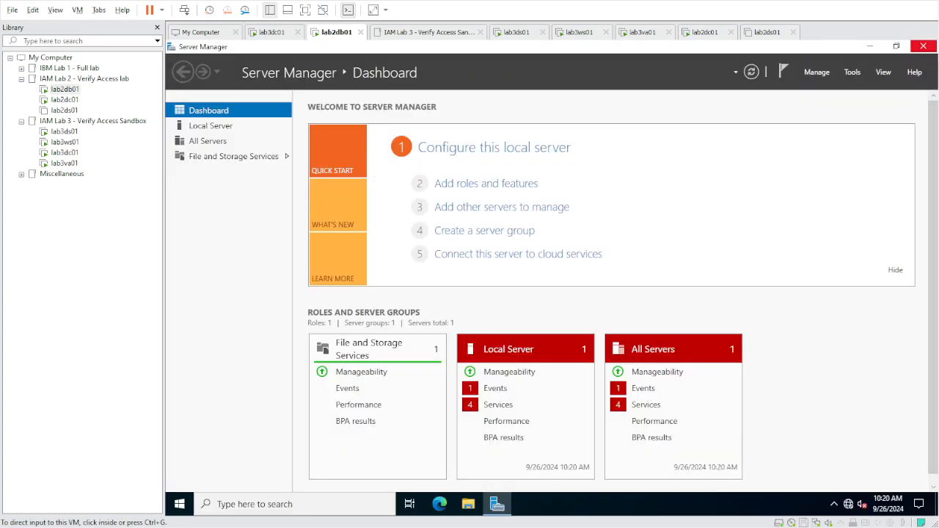
Step: Open Command Prompt from a search and pin it to the taskbar
click(185, 503)
text(command)
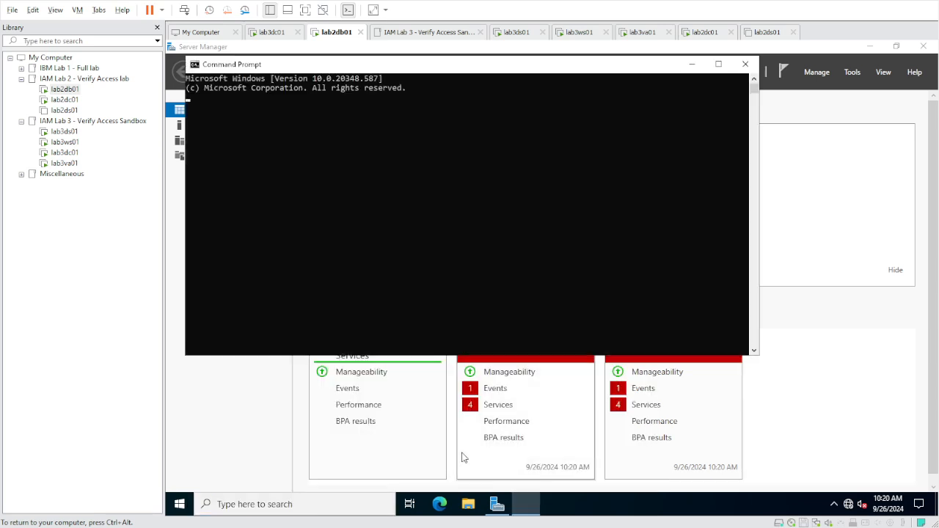
right_click(527, 505)
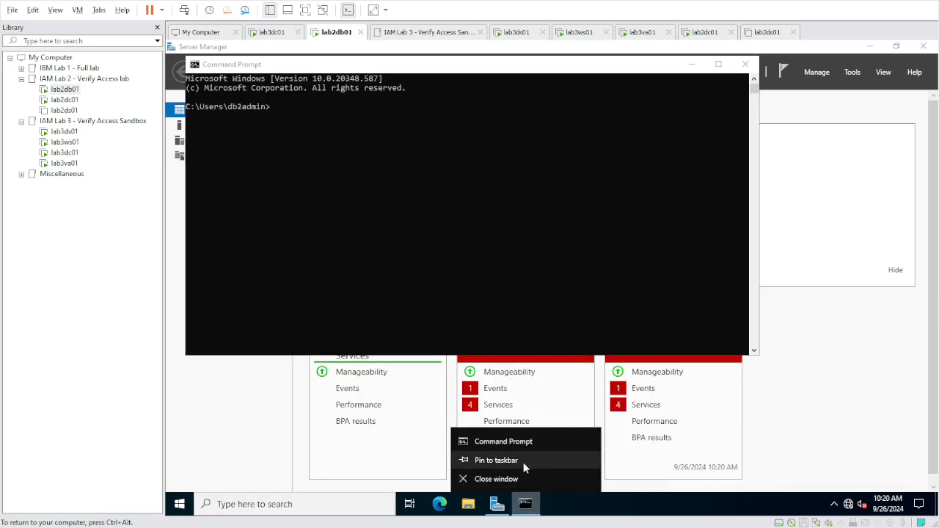
click(523, 462)
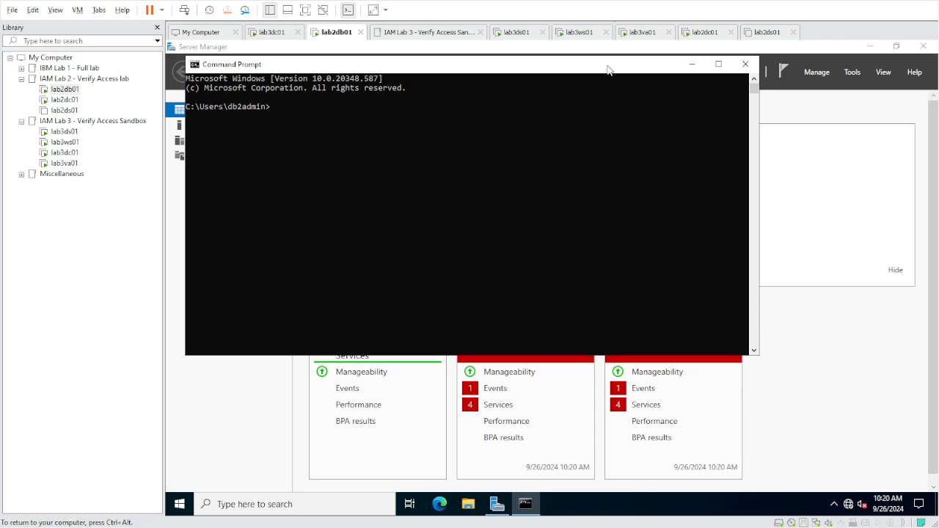
Step: Run the DB2 validation tool "d:\Program Files\ibm\sqllib\bin\db2val.exe" at the command prompt
text(d)
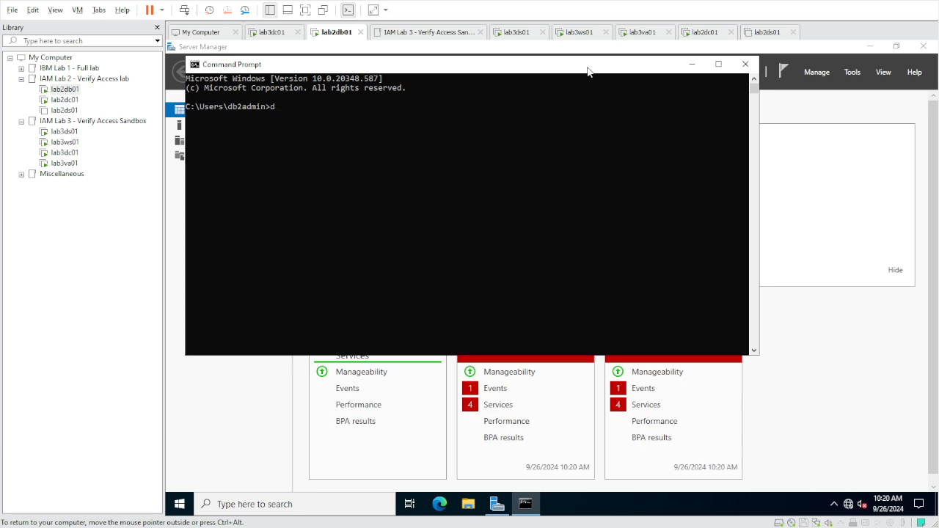
text(:\)
text(program)
key(Tab)
text(\)
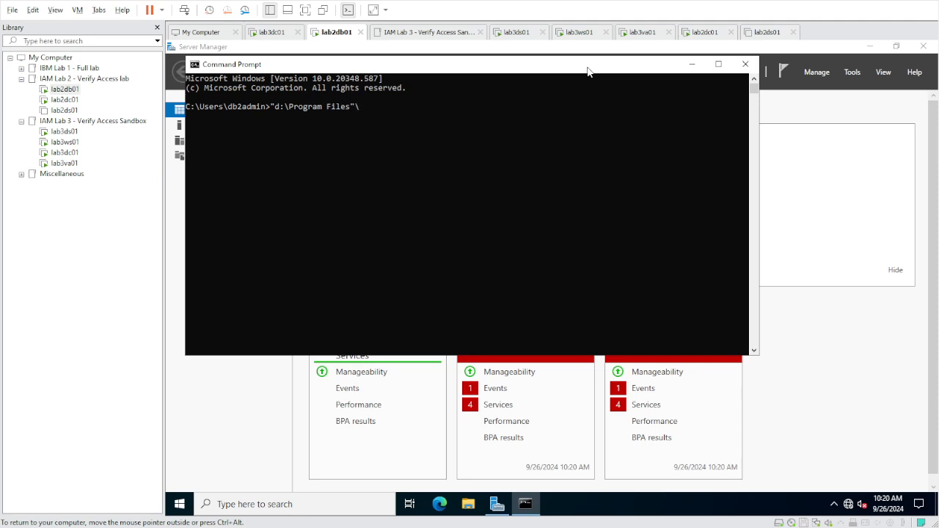
text(ibm\sqllib\bin\d)
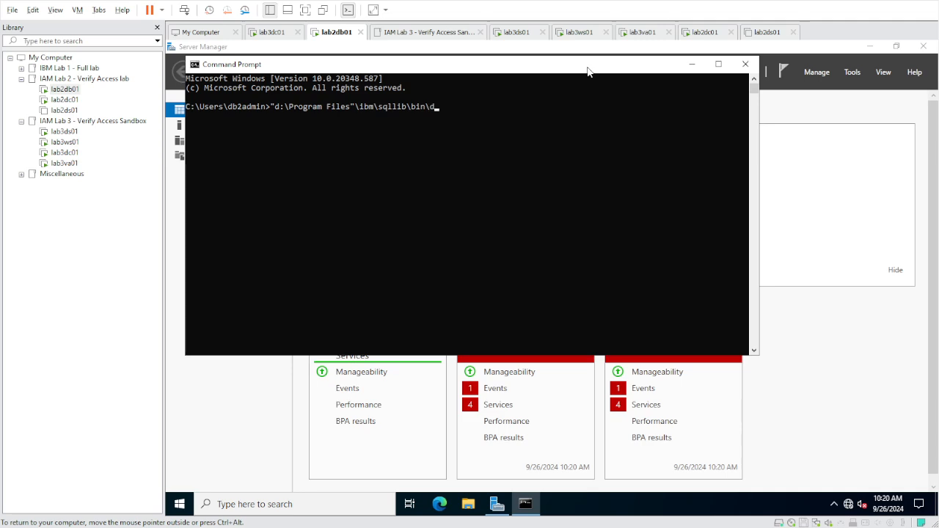
text(b2val)
key(Tab)
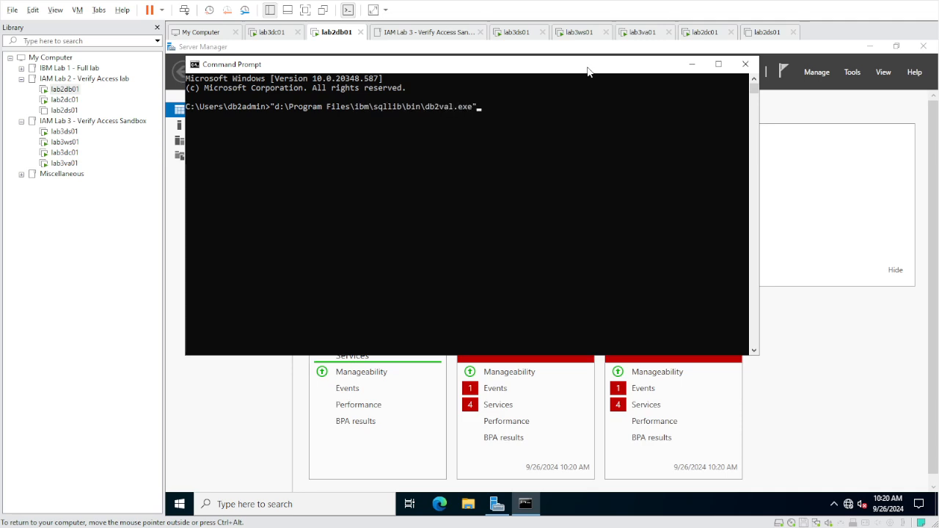
key(Return)
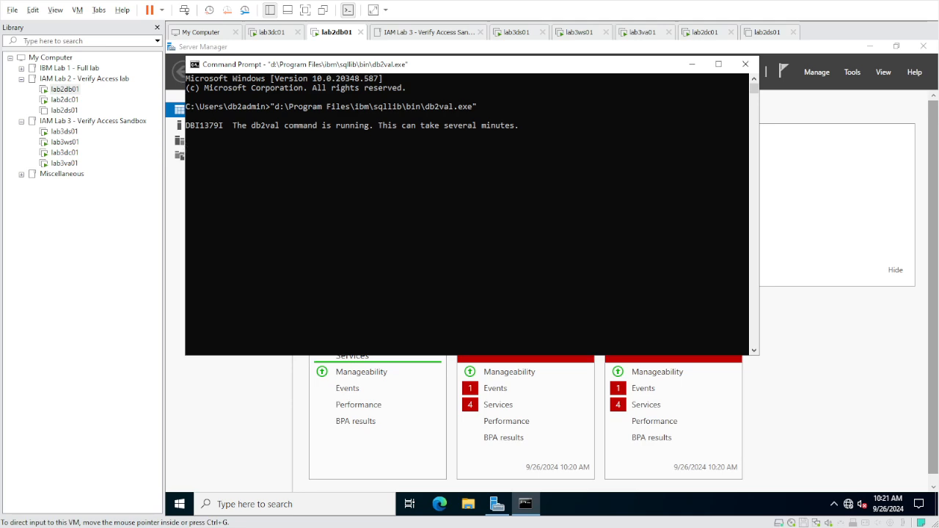
click(221, 125)
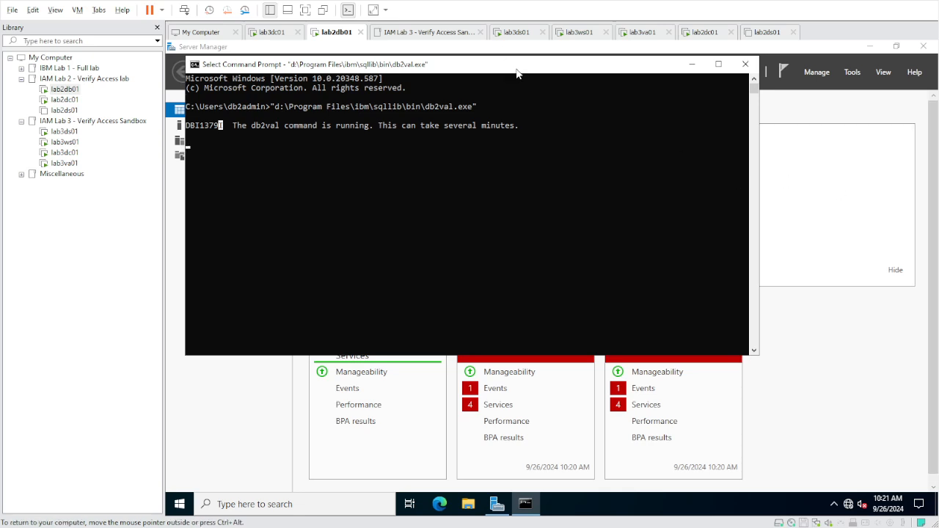
key(Escape)
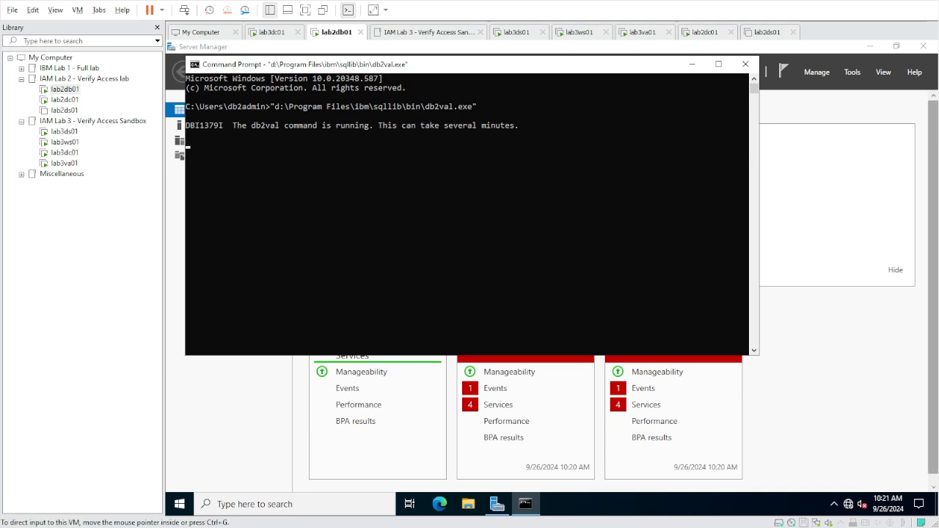